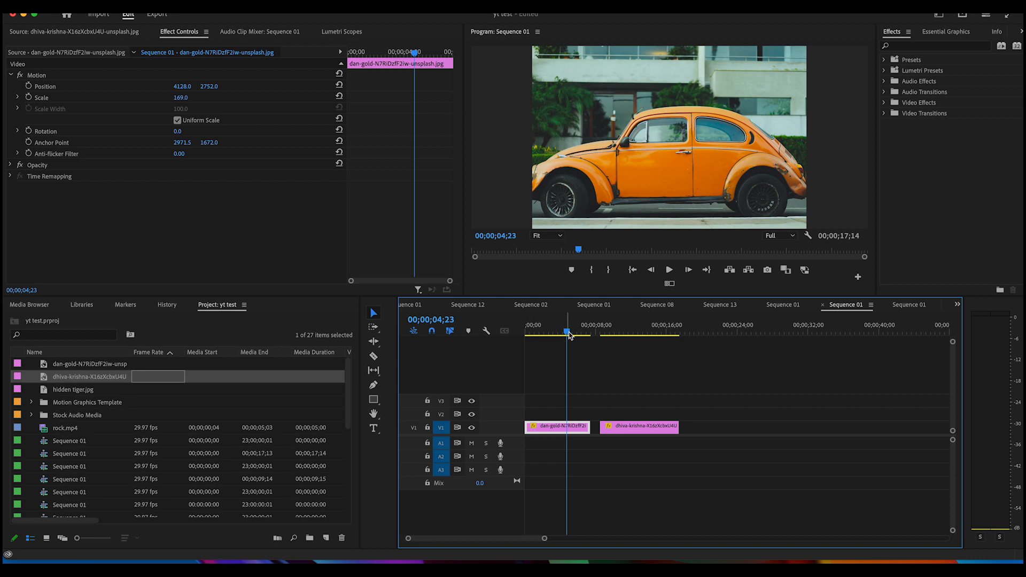
Apply the Horizontal Flip video effect to the orange Beetle clip in the sequence
mouse_move(568, 332)
mouse_down()
mouse_move(550, 335)
mouse_move(578, 338)
mouse_up()
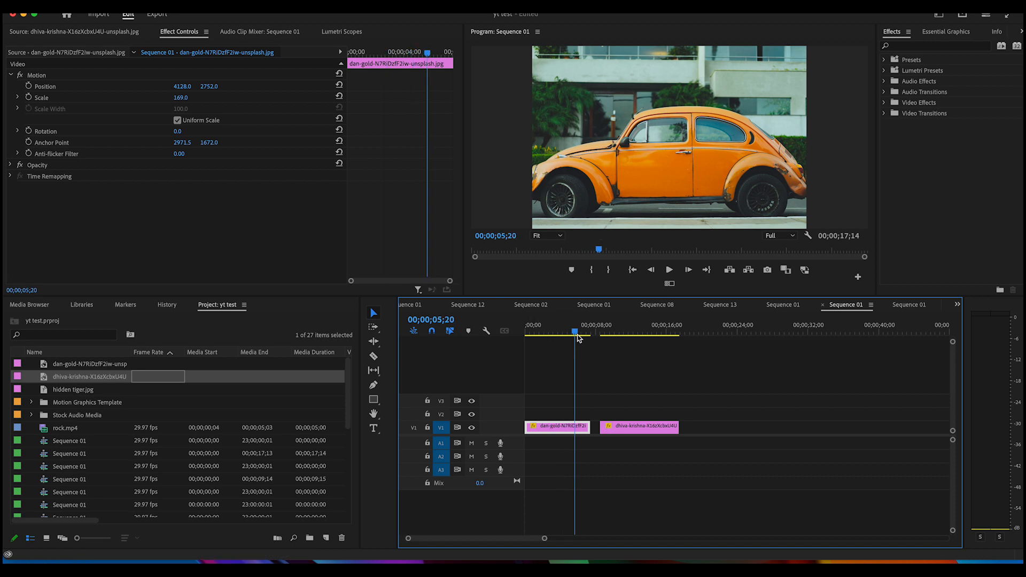
drag(576, 334, 632, 342)
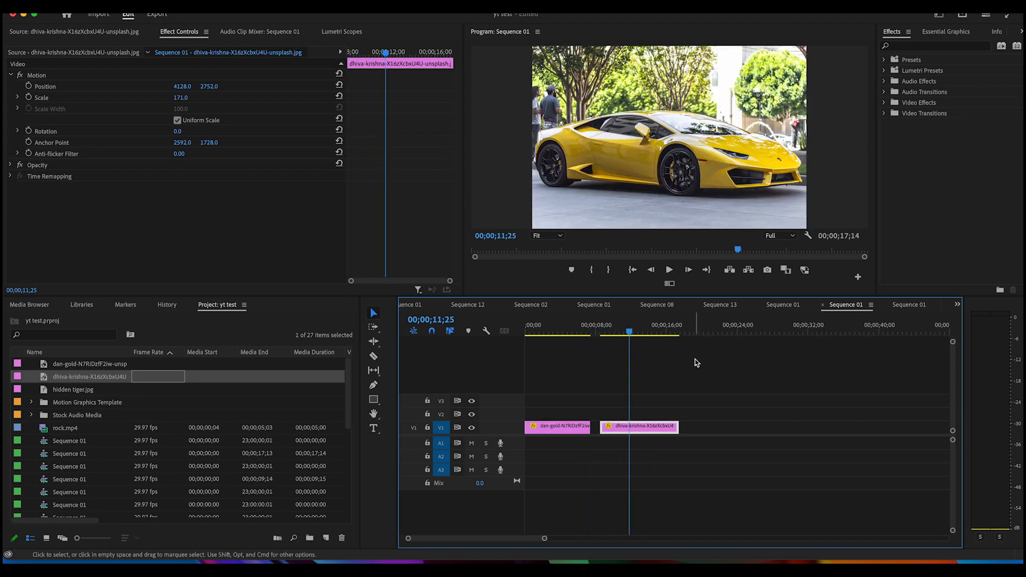
drag(628, 332, 555, 342)
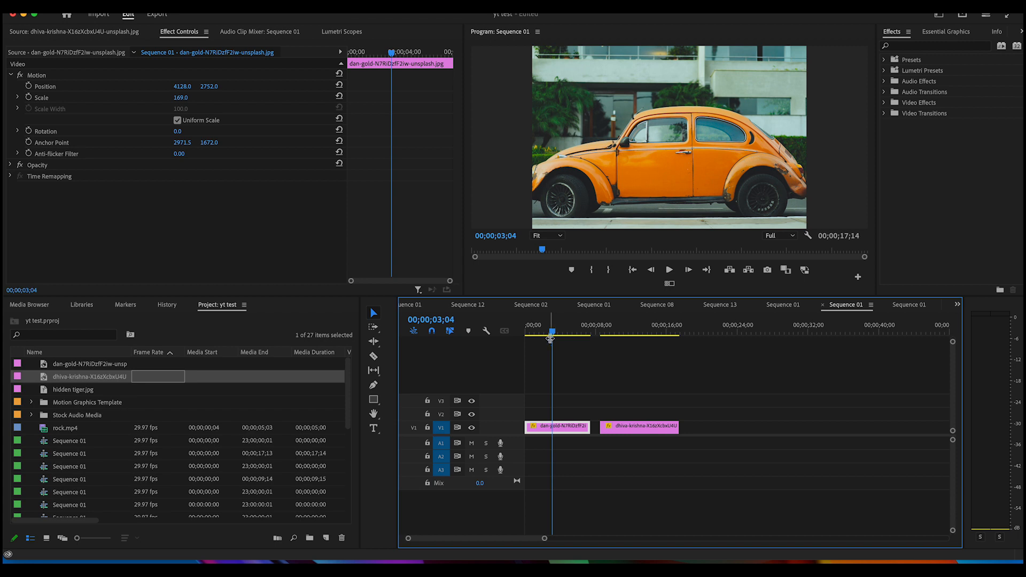
drag(553, 334, 558, 356)
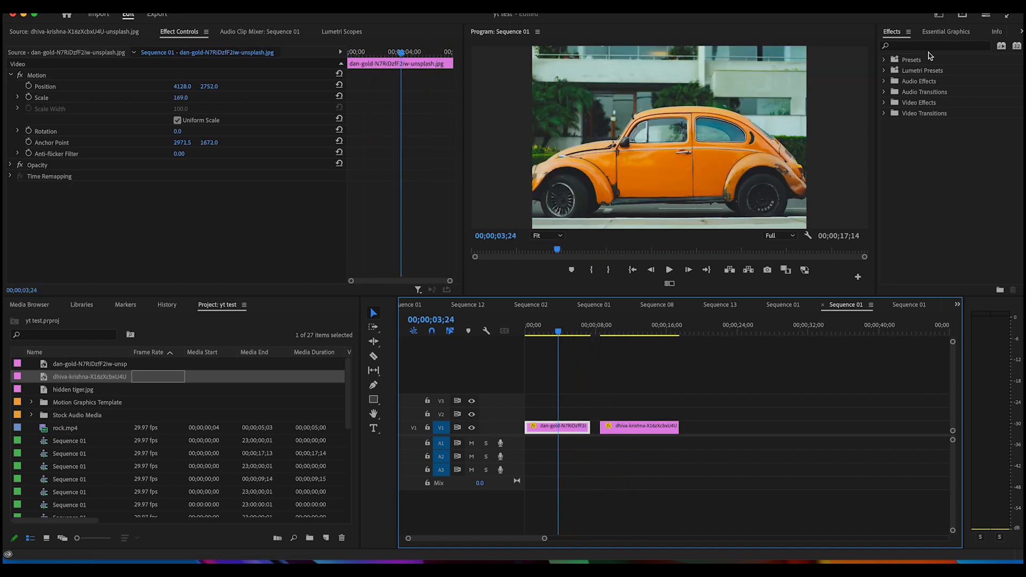
click(900, 47)
text(flip)
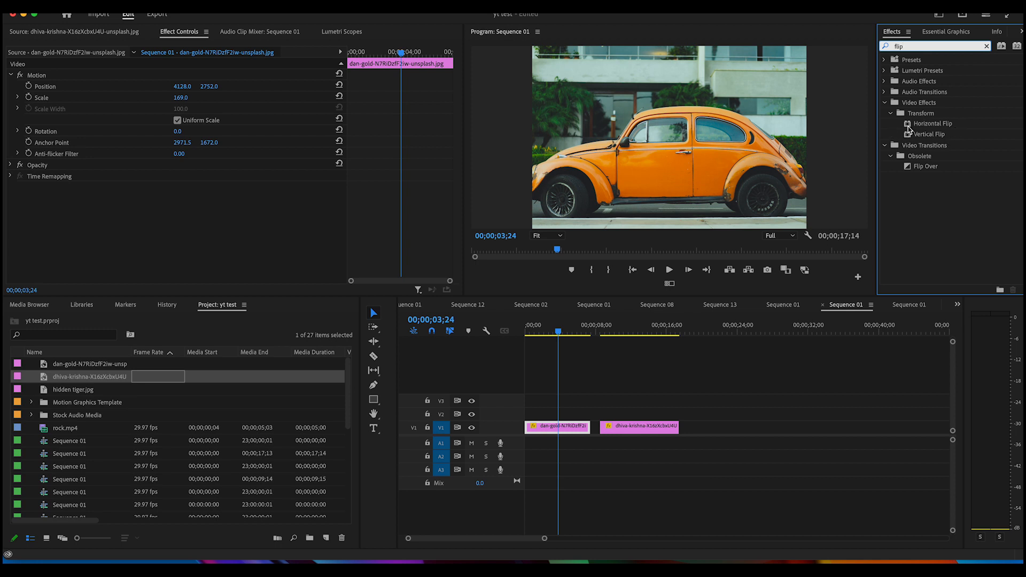
click(908, 128)
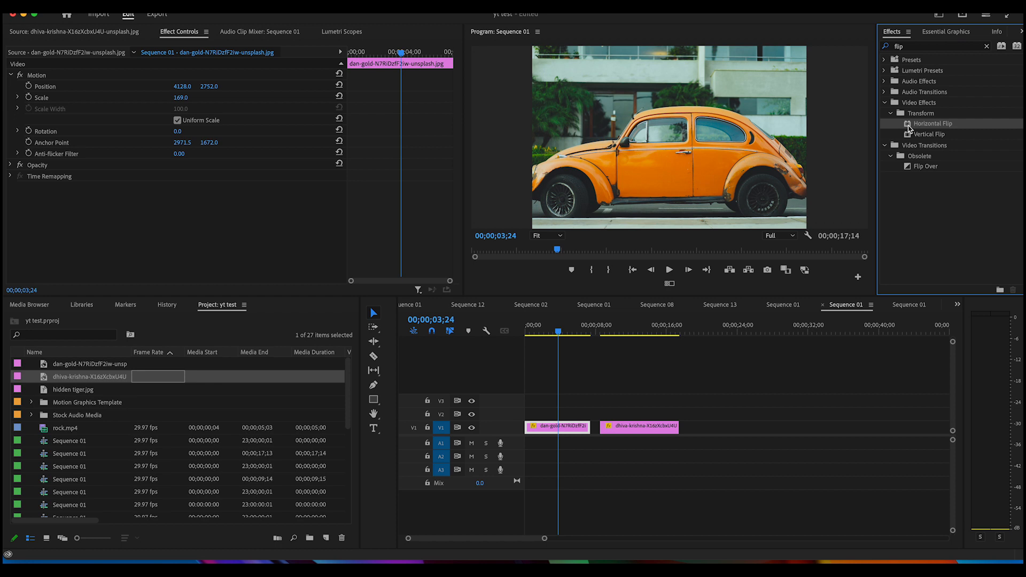
double_click(908, 128)
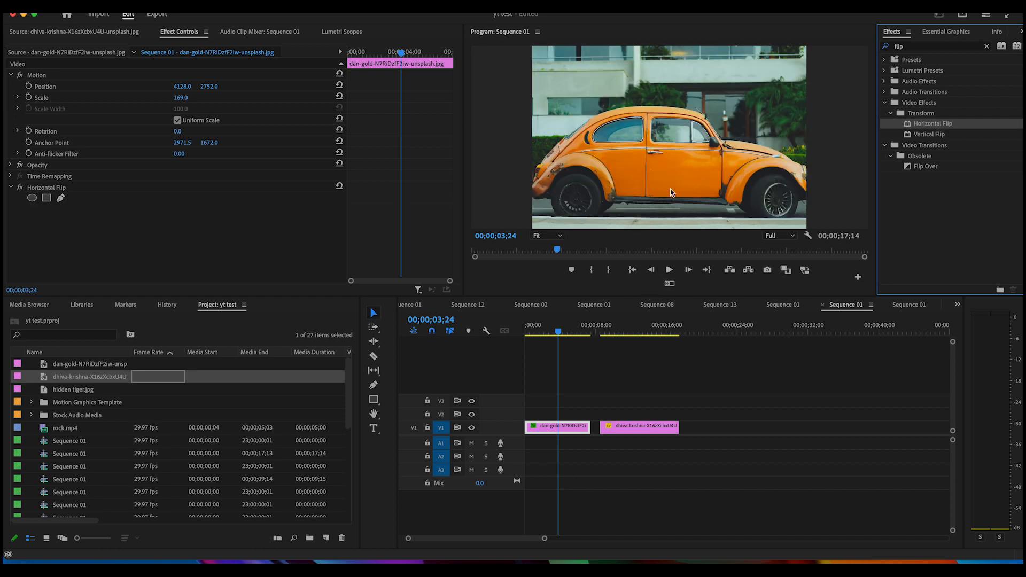
Move the Beetle clip up to V2, place the yellow sports car clip beneath it at the start of V1, and match their lengths
click(557, 334)
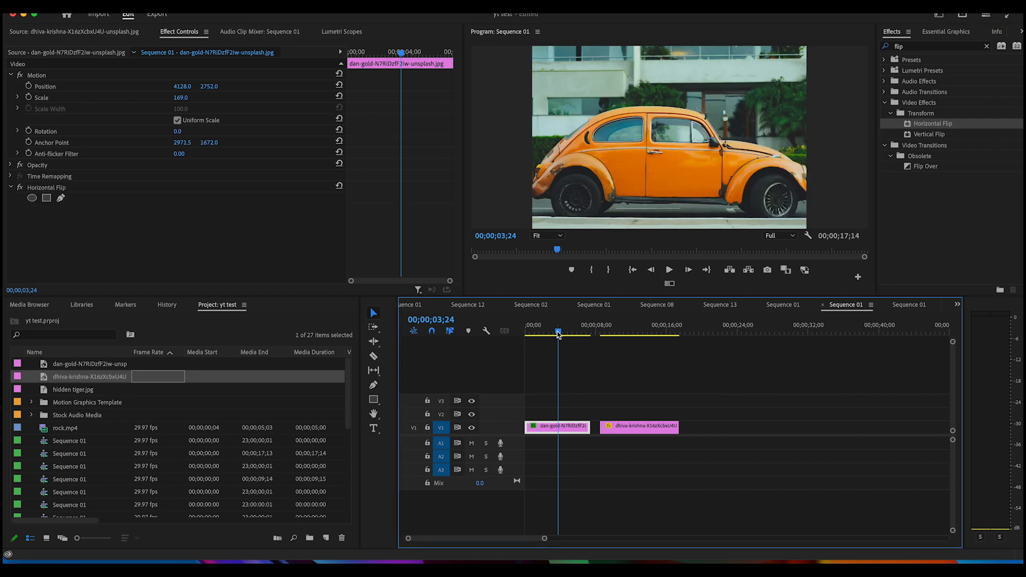
mouse_move(557, 334)
mouse_down()
mouse_move(627, 341)
mouse_move(556, 339)
mouse_up()
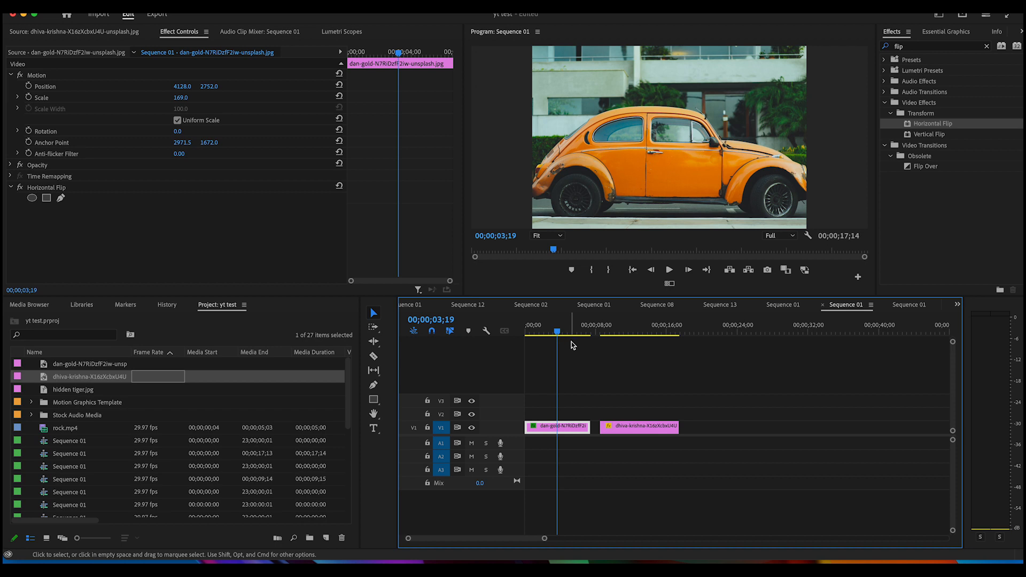
mouse_move(555, 336)
mouse_down()
mouse_move(546, 341)
mouse_move(610, 347)
mouse_move(562, 356)
mouse_up()
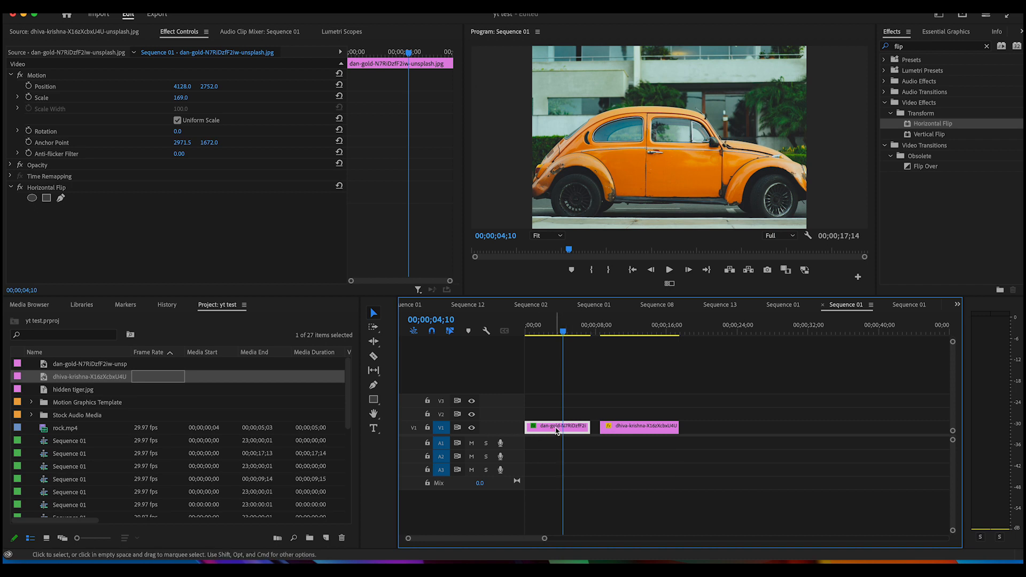
drag(556, 430, 560, 416)
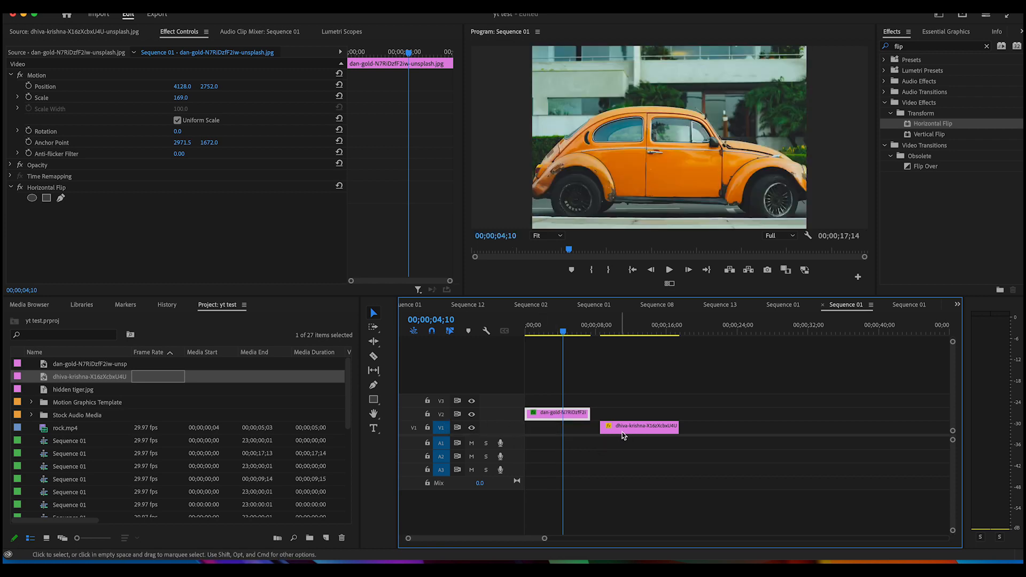
click(640, 431)
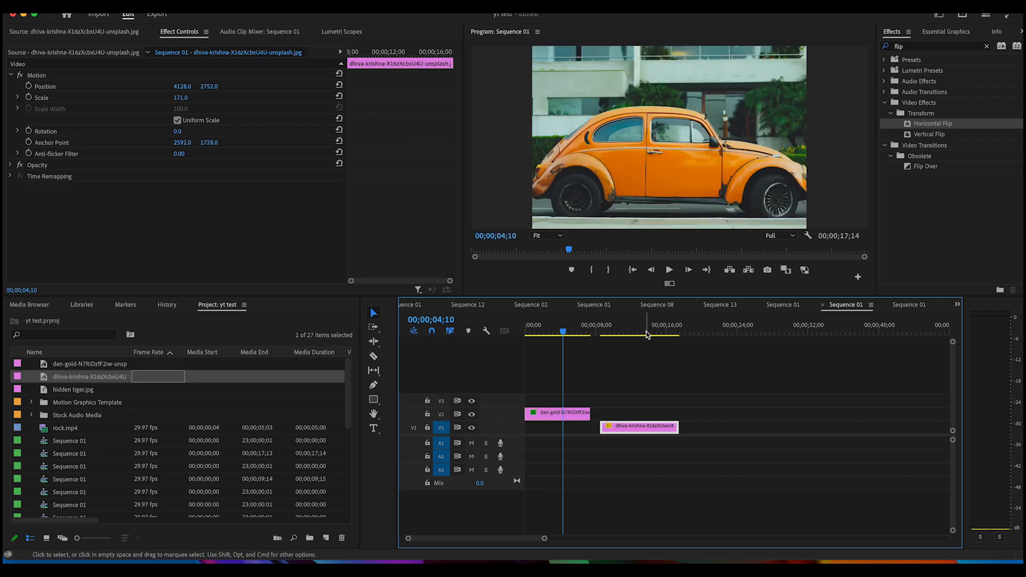
click(642, 324)
mouse_move(635, 432)
mouse_down()
mouse_move(561, 435)
mouse_move(608, 414)
mouse_move(641, 414)
mouse_move(641, 431)
mouse_up()
drag(646, 328, 576, 355)
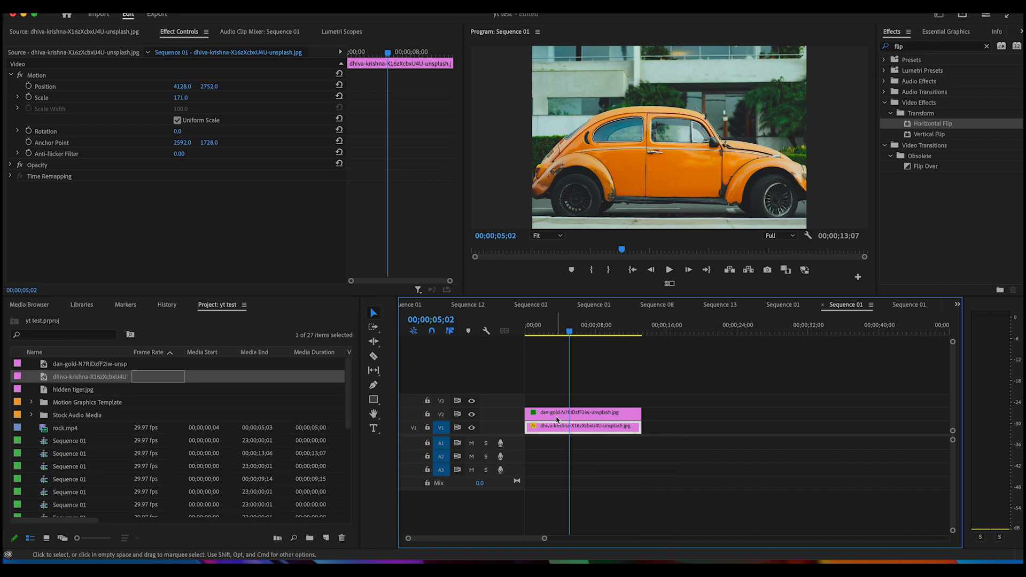
Find the Linear Wipe video effect and apply it to the orange Beetle clip on V2
click(986, 47)
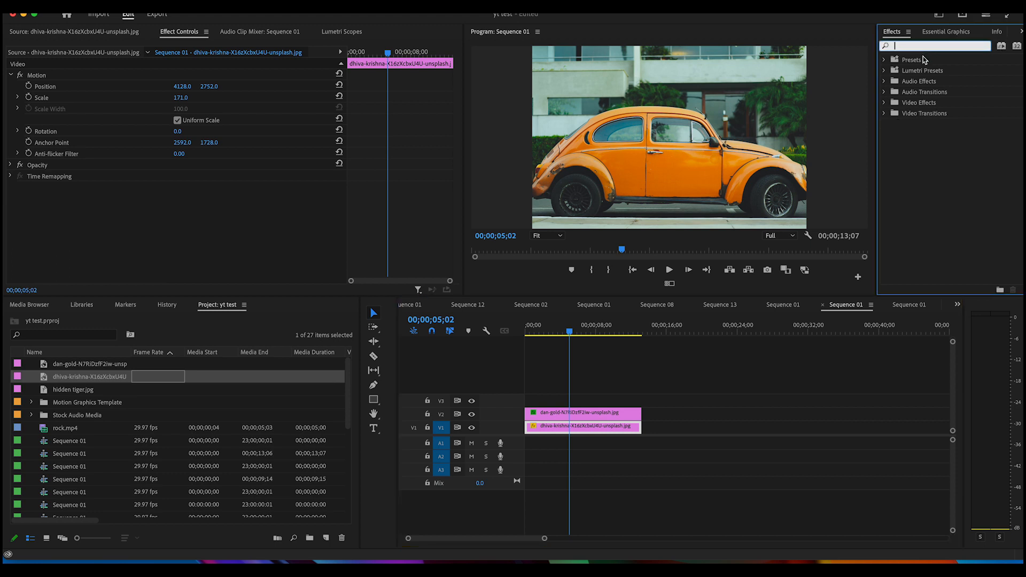
text(linea)
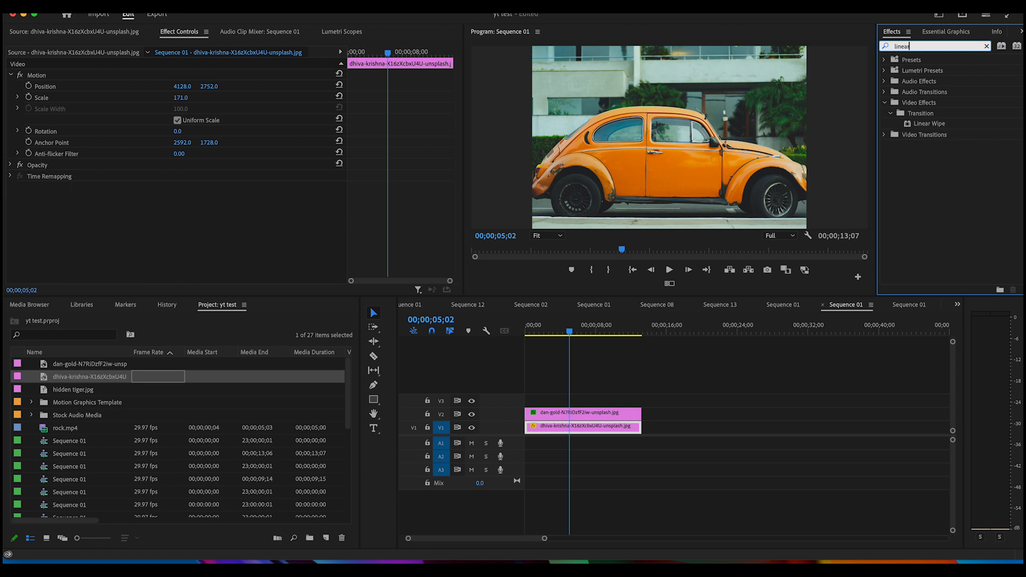
text(r)
drag(908, 127, 590, 410)
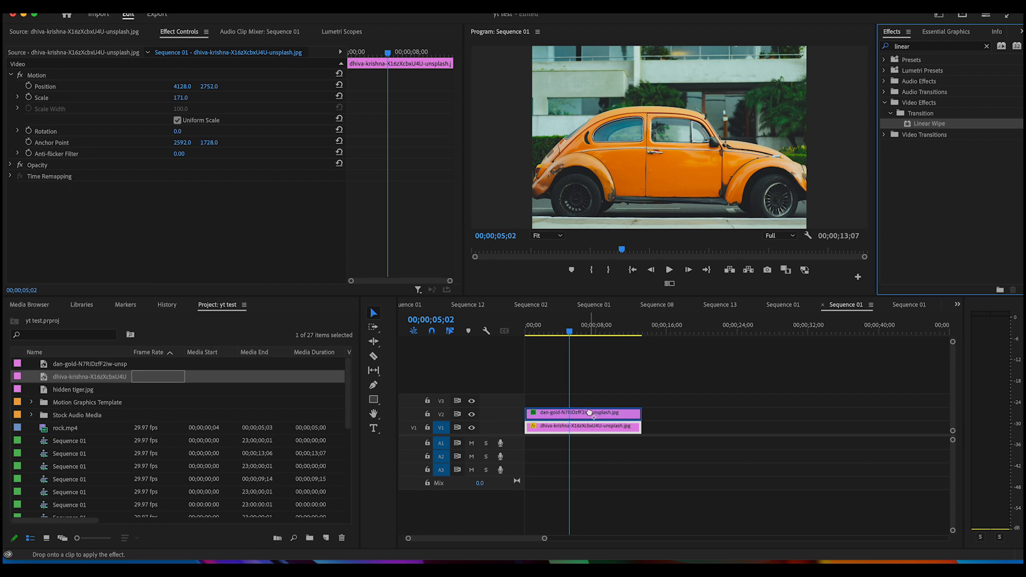
drag(589, 413, 589, 413)
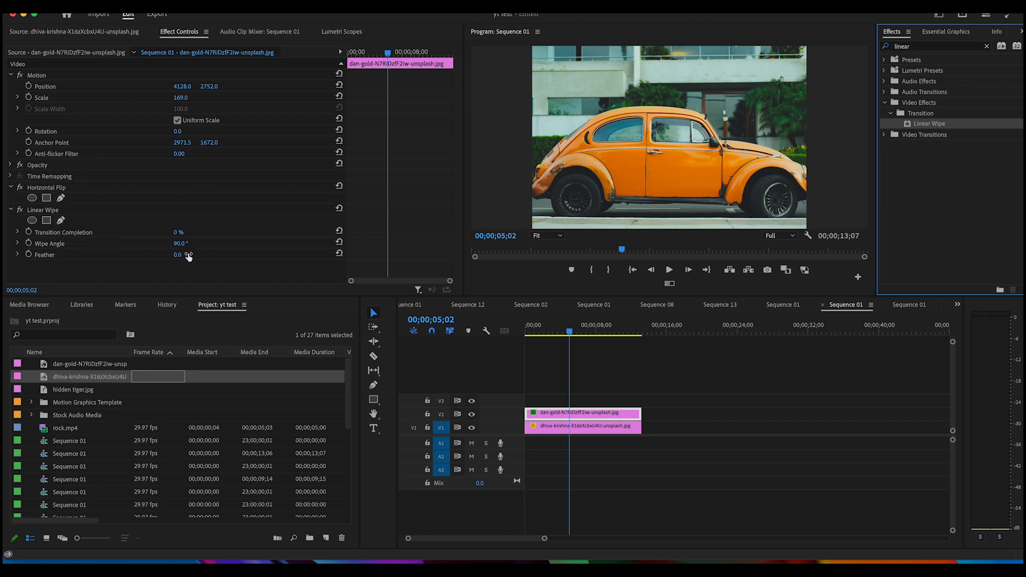
Set the Beetle clip's Linear Wipe to 55% transition completion, a 110° wipe angle and a feather of 58
click(561, 333)
drag(560, 339, 550, 342)
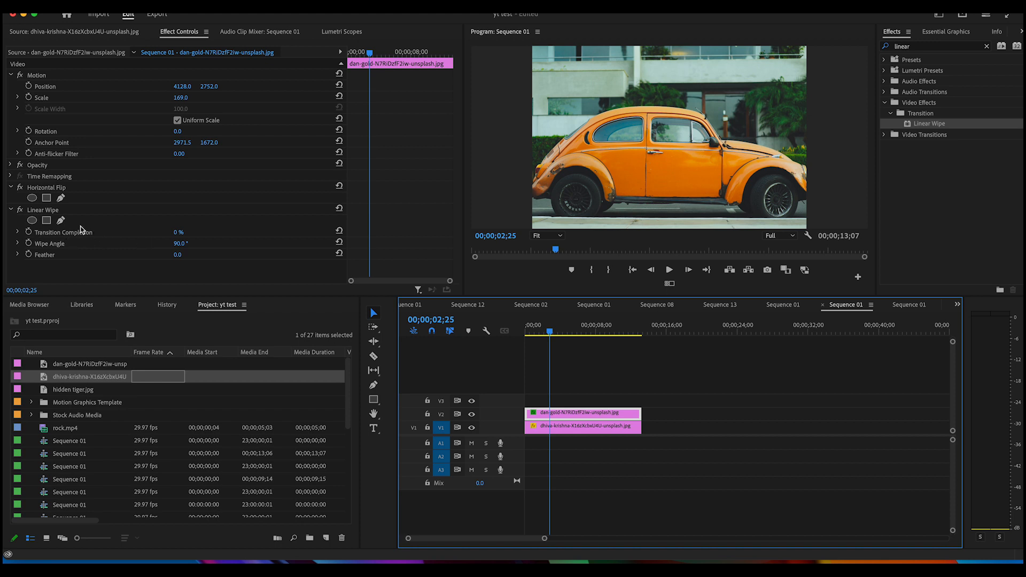
click(177, 233)
mouse_move(190, 234)
mouse_down()
mouse_move(230, 234)
mouse_move(178, 234)
mouse_move(232, 234)
mouse_move(207, 234)
mouse_up()
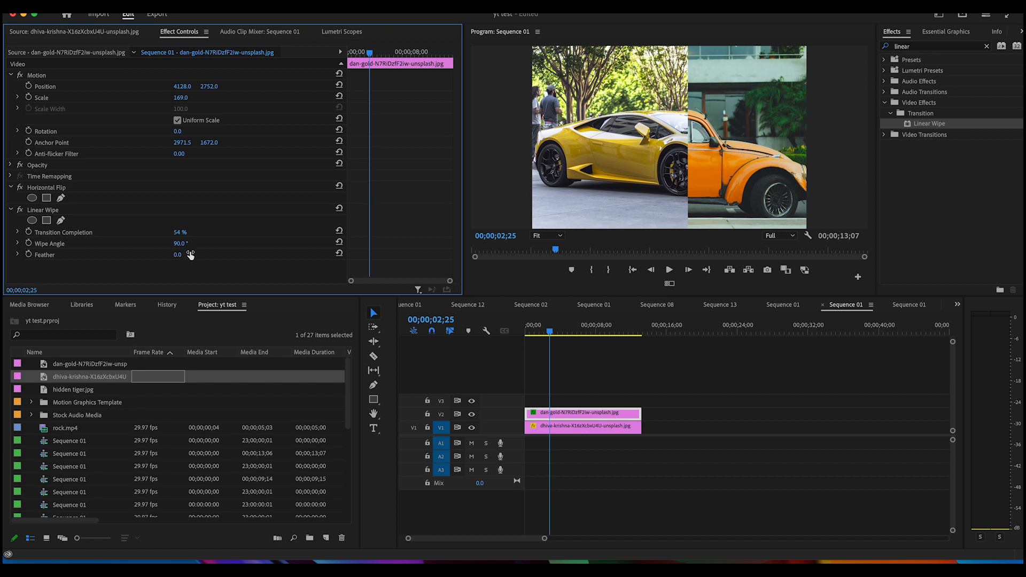
mouse_move(180, 232)
mouse_down()
mouse_move(162, 232)
mouse_move(204, 232)
mouse_move(151, 232)
mouse_move(204, 232)
mouse_move(156, 232)
mouse_move(183, 232)
mouse_up()
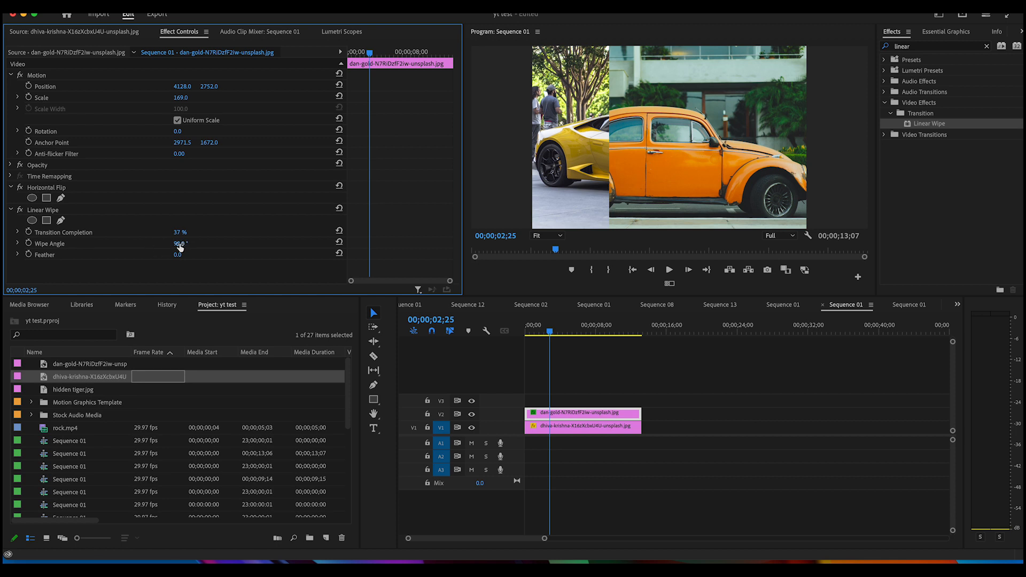
drag(180, 243, 182, 244)
mouse_move(182, 244)
mouse_down()
mouse_move(206, 243)
mouse_move(179, 243)
mouse_move(205, 235)
mouse_move(171, 235)
mouse_move(211, 235)
mouse_move(175, 235)
mouse_move(194, 235)
mouse_up()
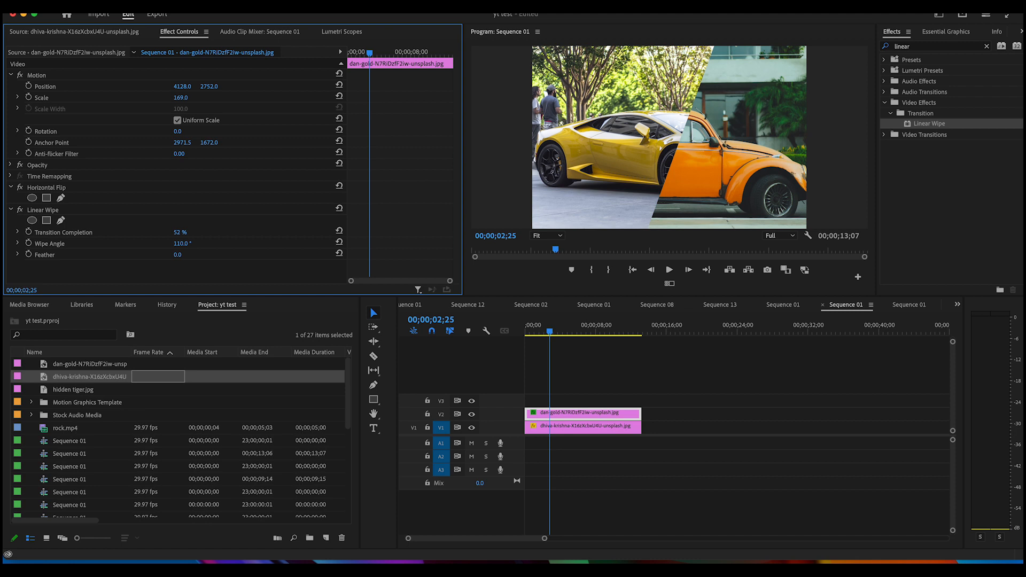
drag(179, 255, 201, 255)
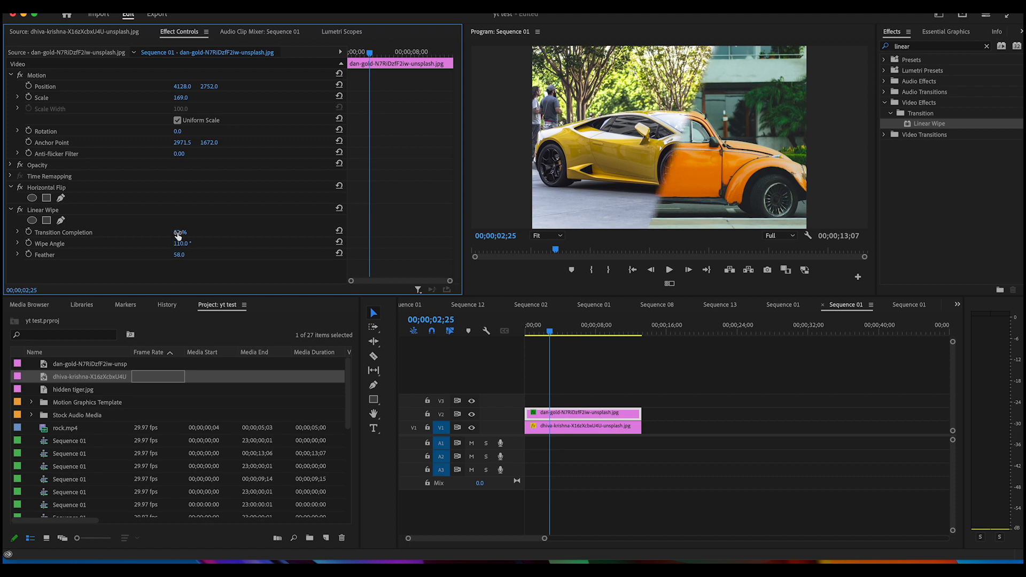
mouse_move(180, 233)
mouse_down()
mouse_move(163, 232)
mouse_move(206, 233)
mouse_move(153, 232)
mouse_move(180, 232)
mouse_up()
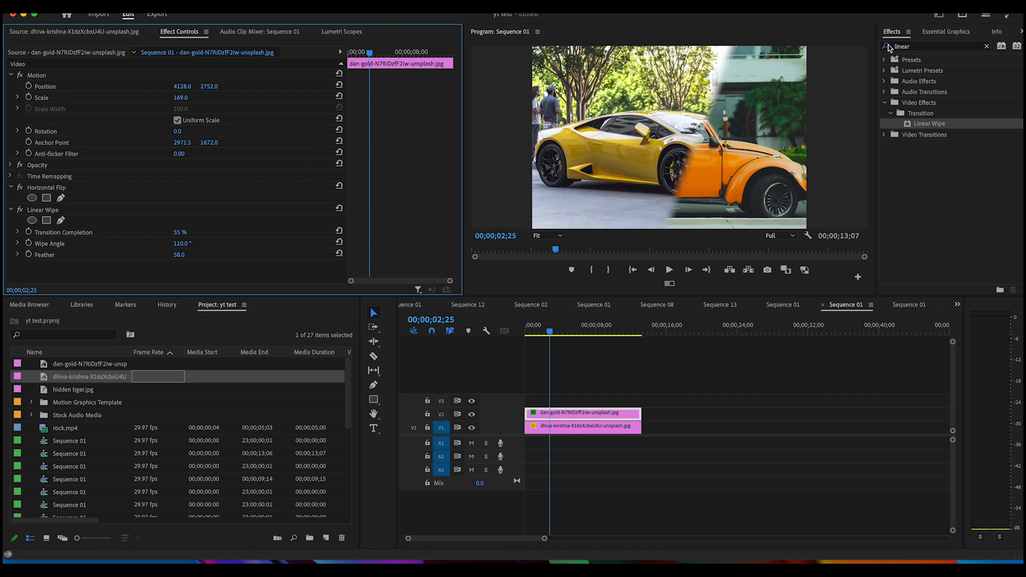
Apply the Gaussian Blur video effect to the yellow sports car clip on V1 and set its Blurriness to 90
click(987, 47)
click(913, 47)
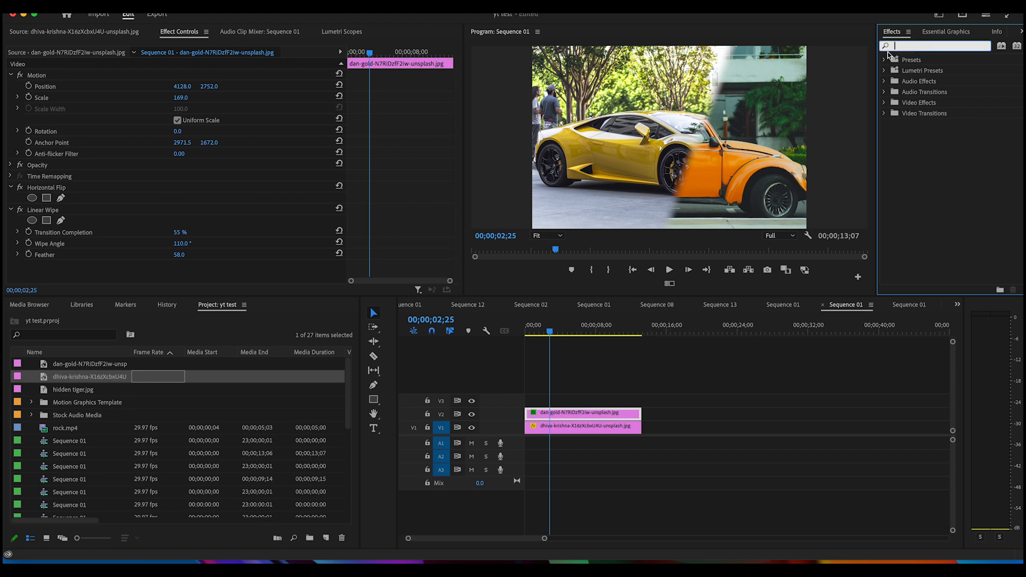
text(ga)
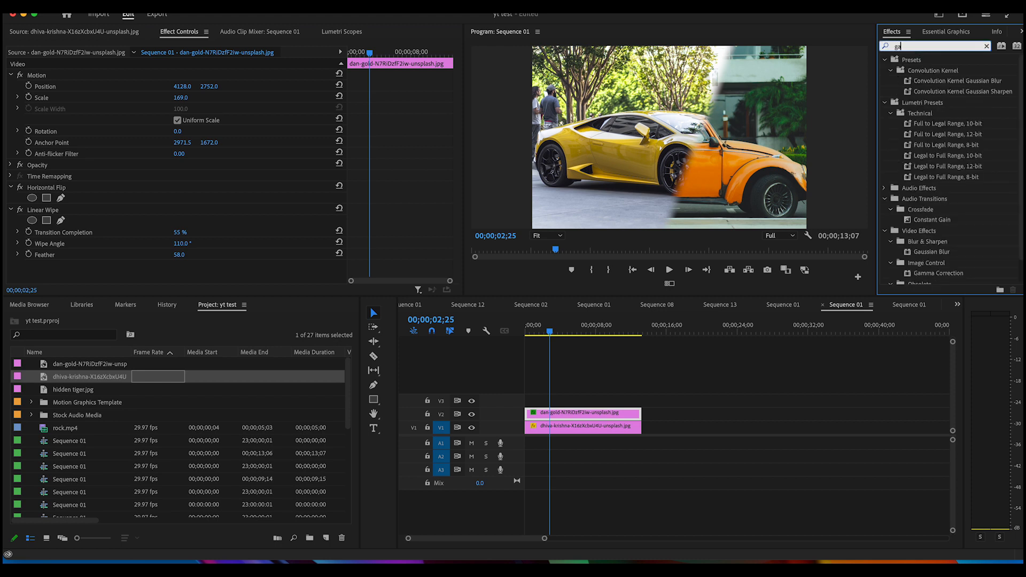
text(us)
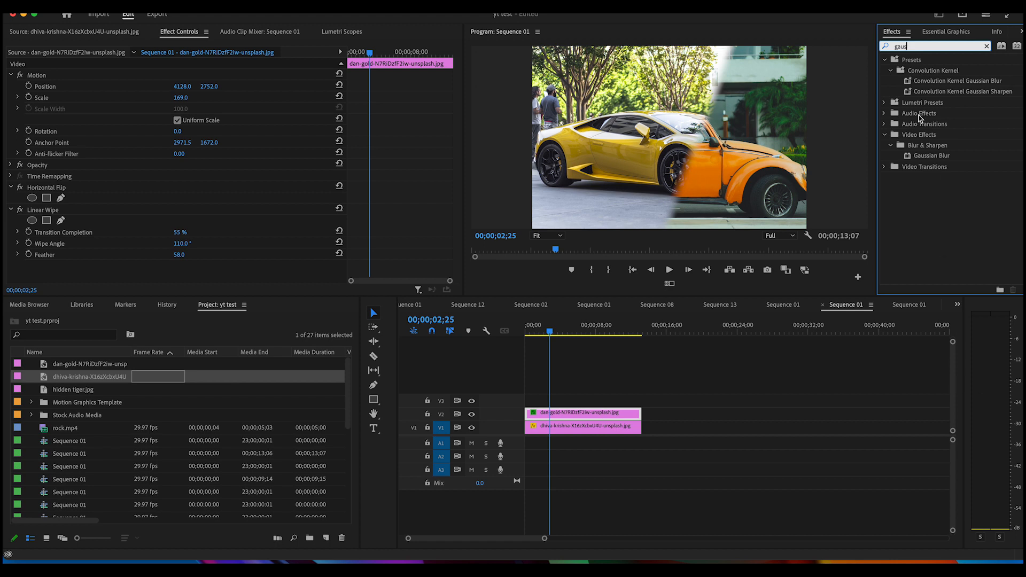
click(910, 159)
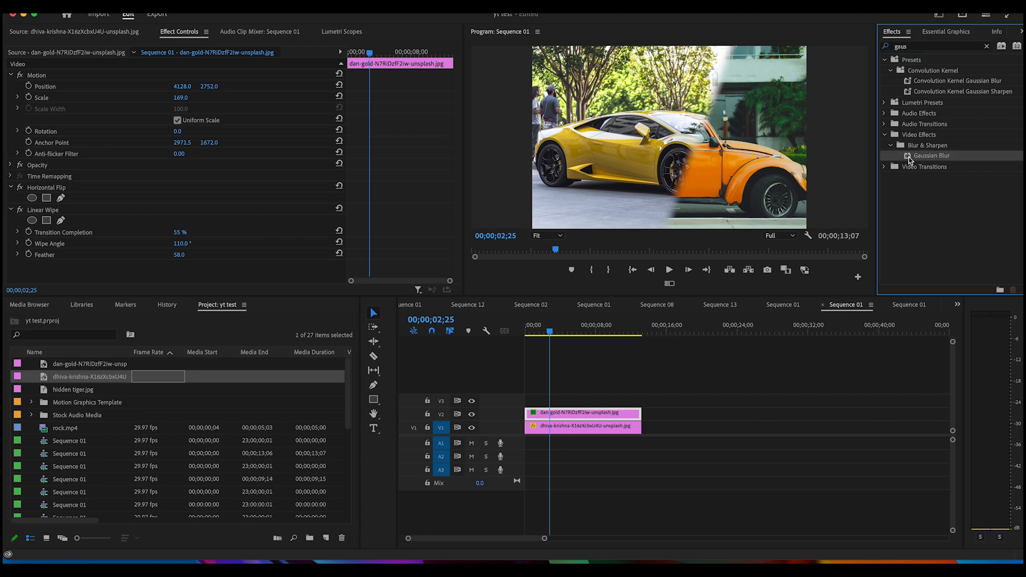
drag(774, 250, 577, 430)
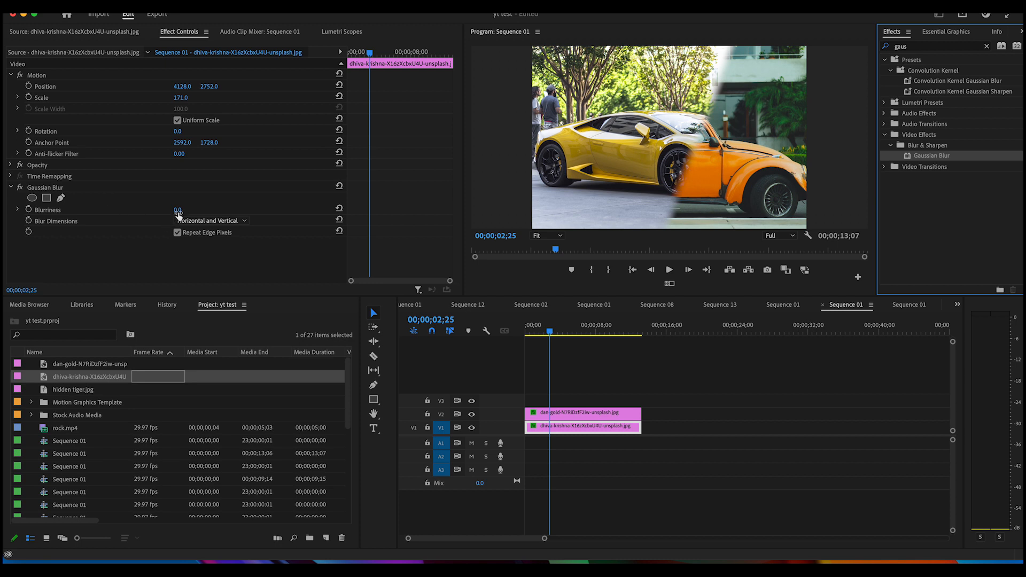
drag(177, 210, 225, 210)
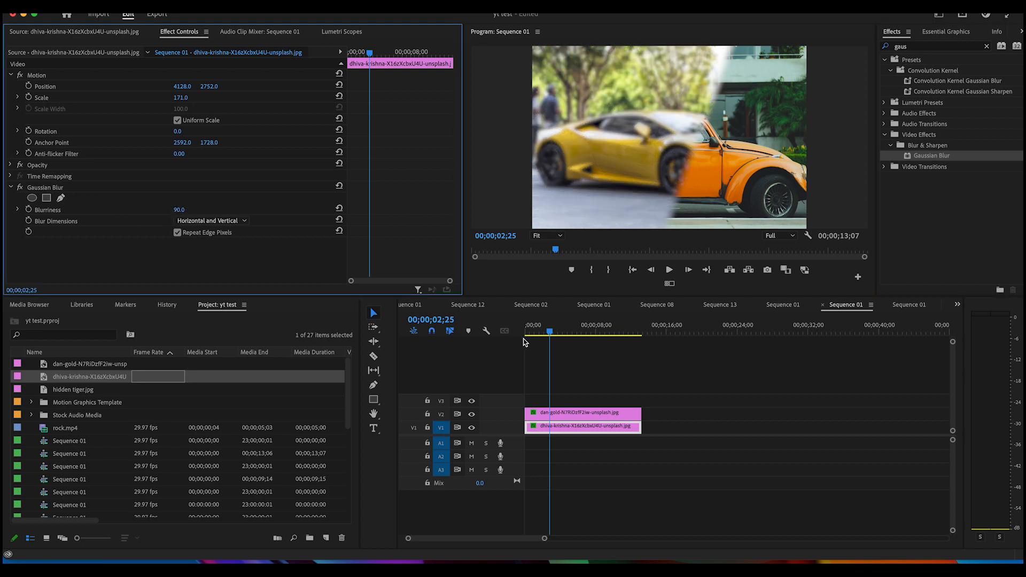
Keyframe the sports car clip's Blurriness at 90 at 00;00;00;14 and reset it to 0 at 00;00;04;16
drag(550, 332, 528, 341)
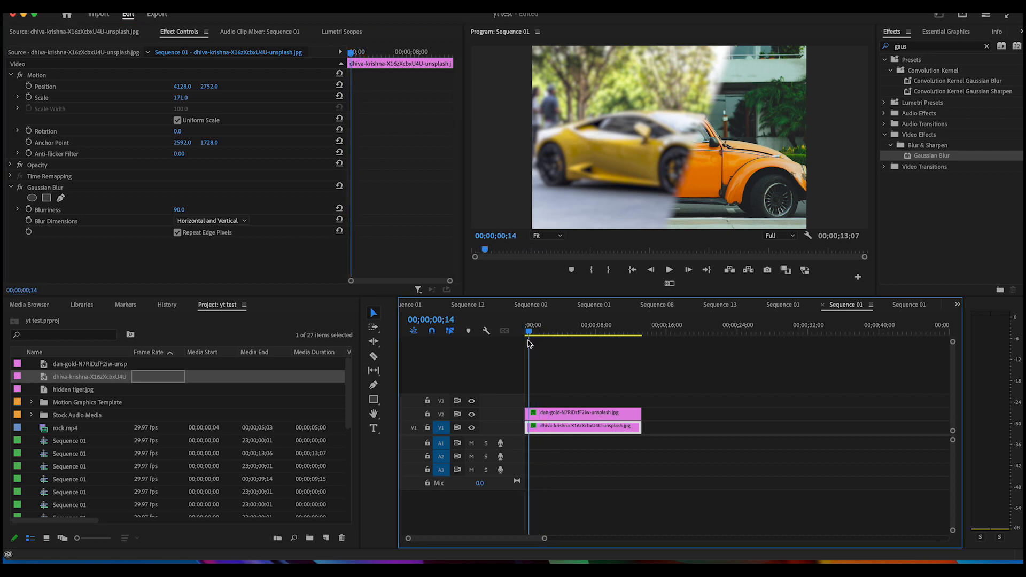
click(29, 210)
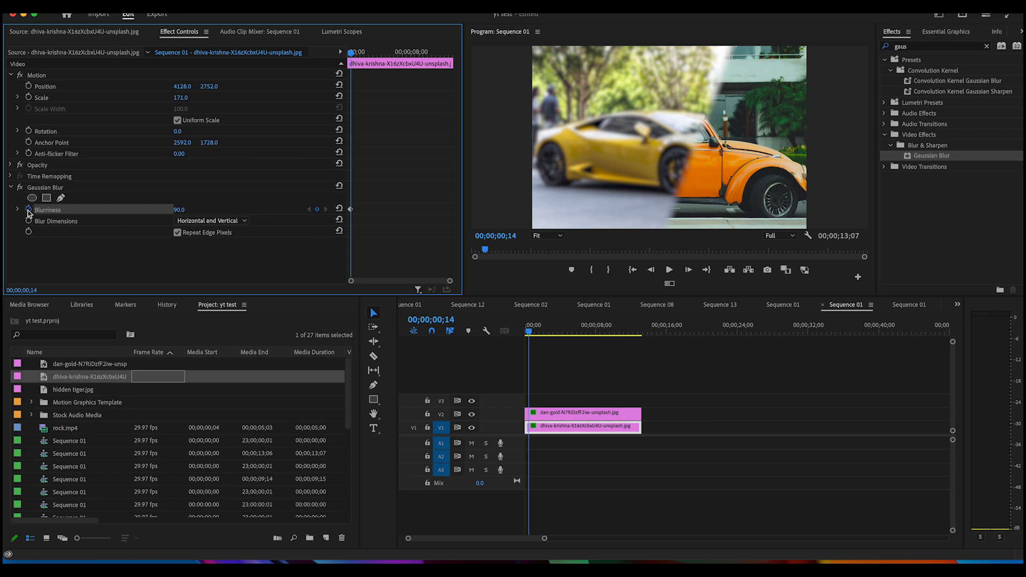
drag(528, 333, 566, 338)
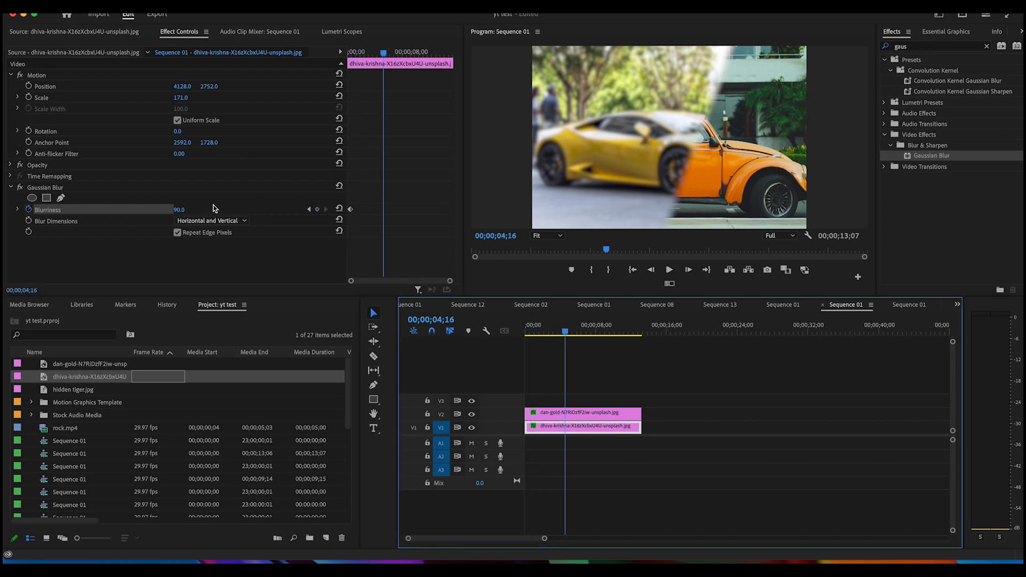
click(340, 209)
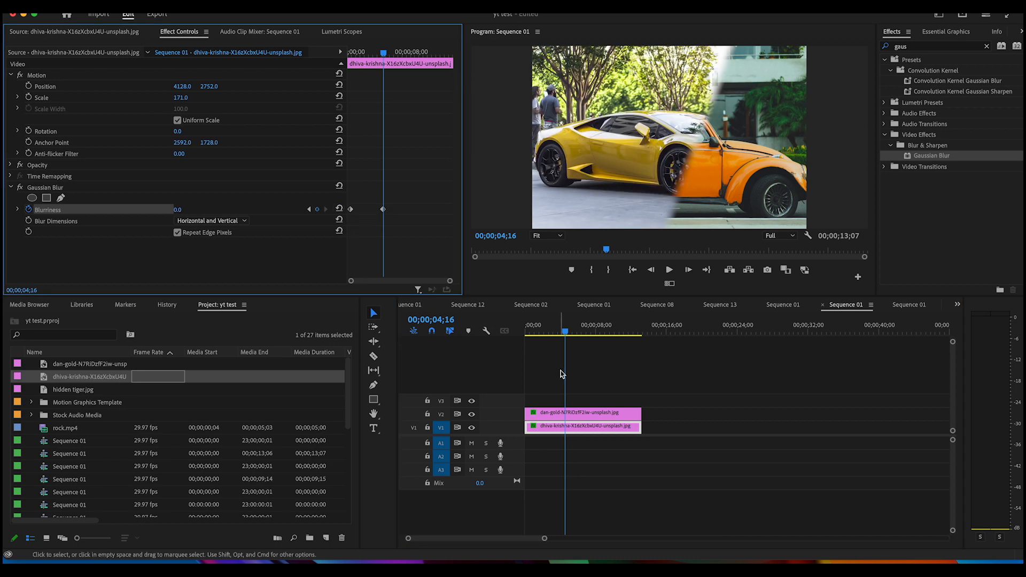
Play the sequence from its beginning to preview the blur animation, and select the Beetle clip on V2
click(554, 336)
drag(554, 339, 518, 348)
click(671, 271)
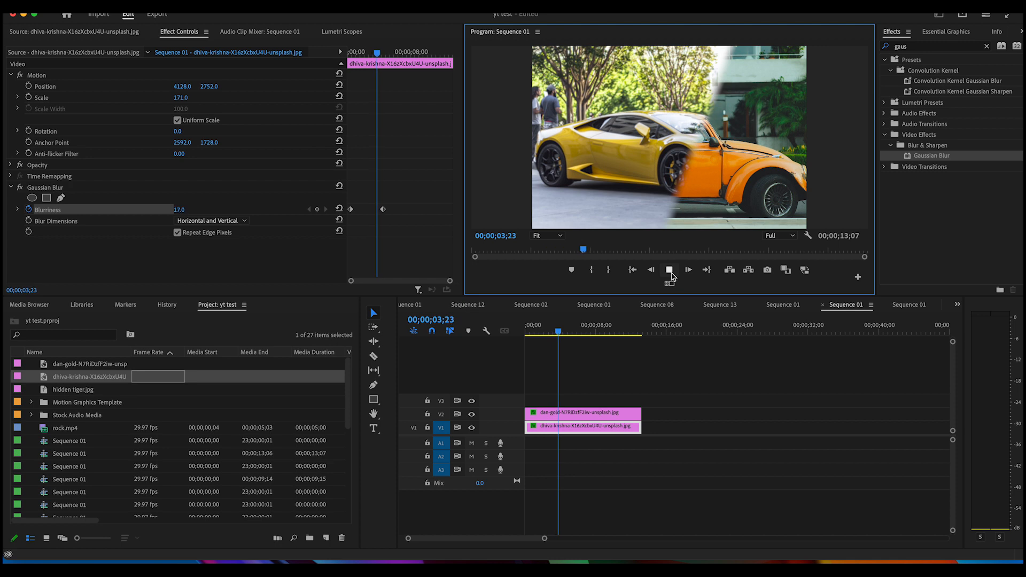
click(669, 270)
drag(564, 335, 546, 333)
click(583, 419)
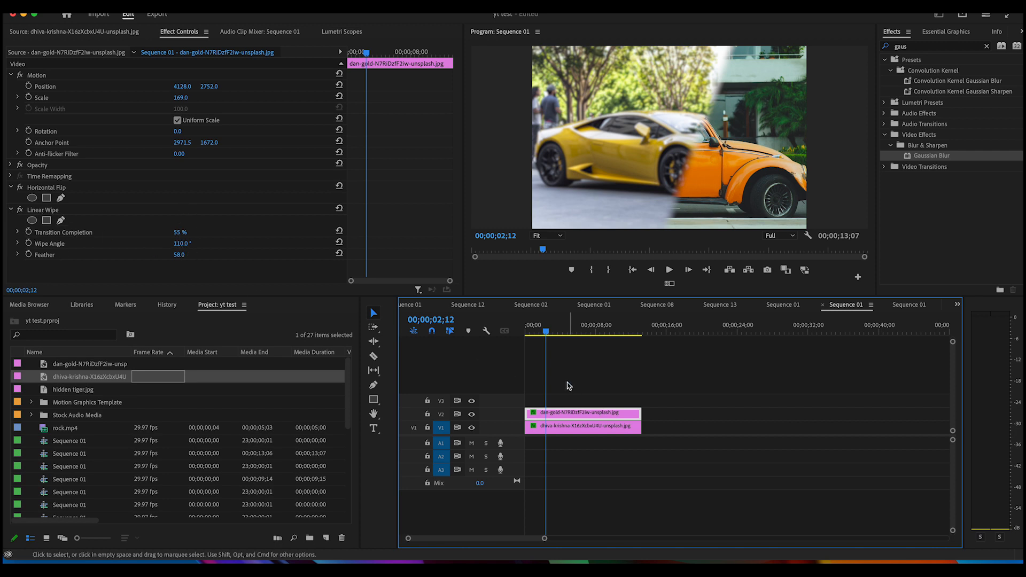
Turn on keyframing for the Beetle clip's Linear Wipe Transition Completion, Wipe Angle and Feather at 00;00;01;04
drag(546, 335, 536, 341)
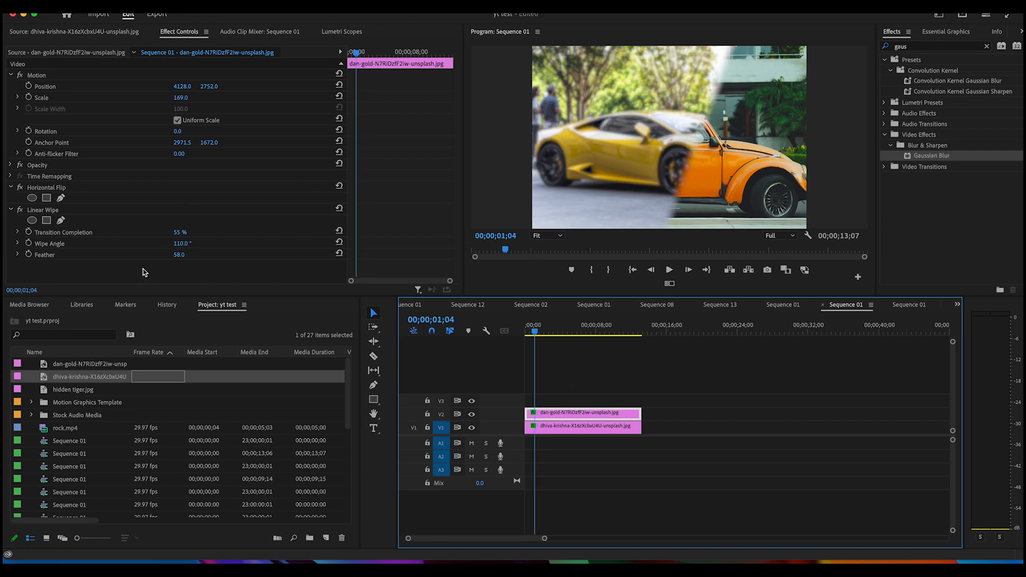
click(29, 232)
click(28, 243)
click(29, 255)
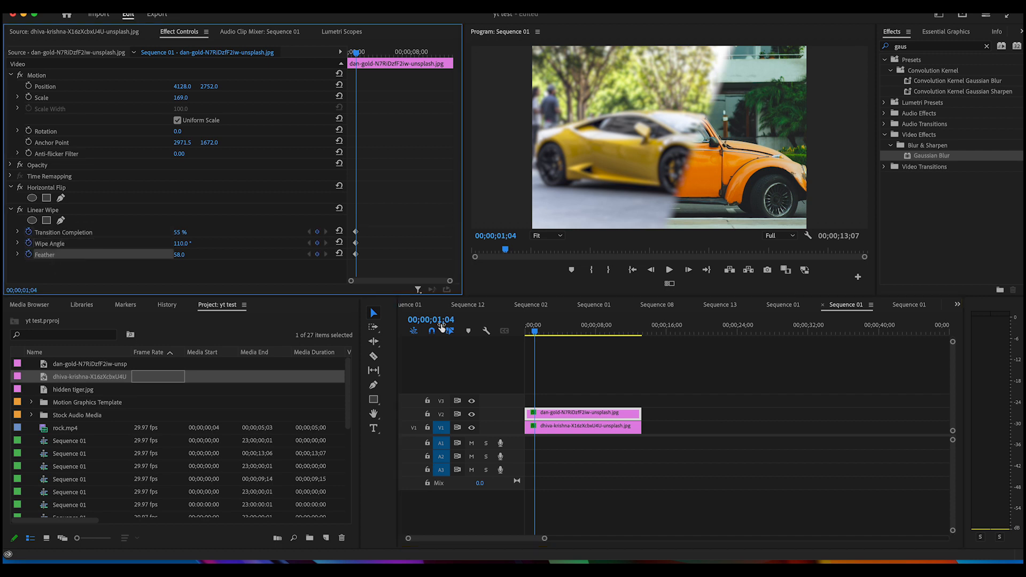
At 00;00;00;22, set Transition Completion to 20%, delete its existing keyframes and start keyframing it again at that value
mouse_move(535, 335)
mouse_down()
mouse_move(524, 336)
mouse_move(536, 335)
mouse_up()
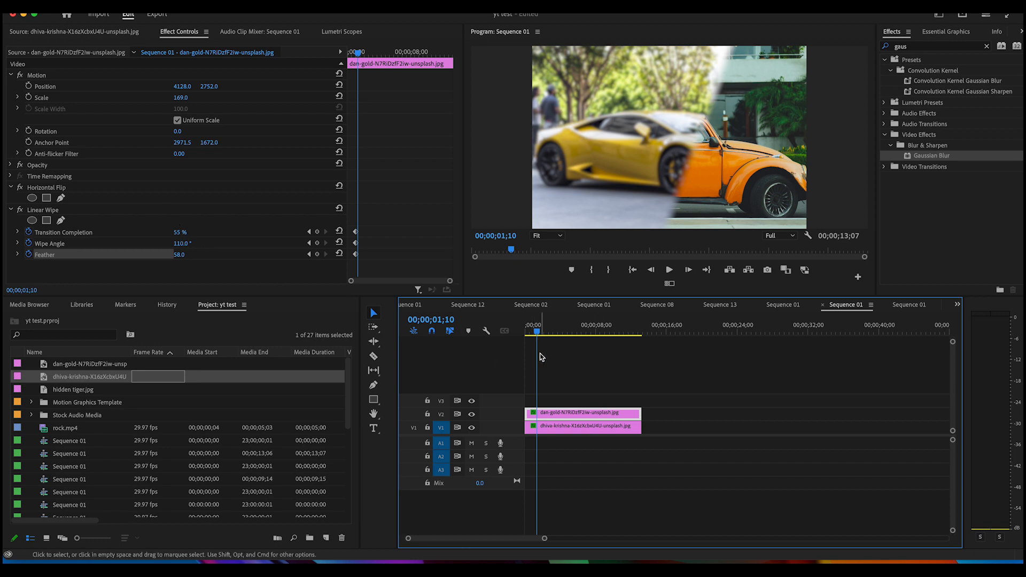
drag(533, 335, 531, 335)
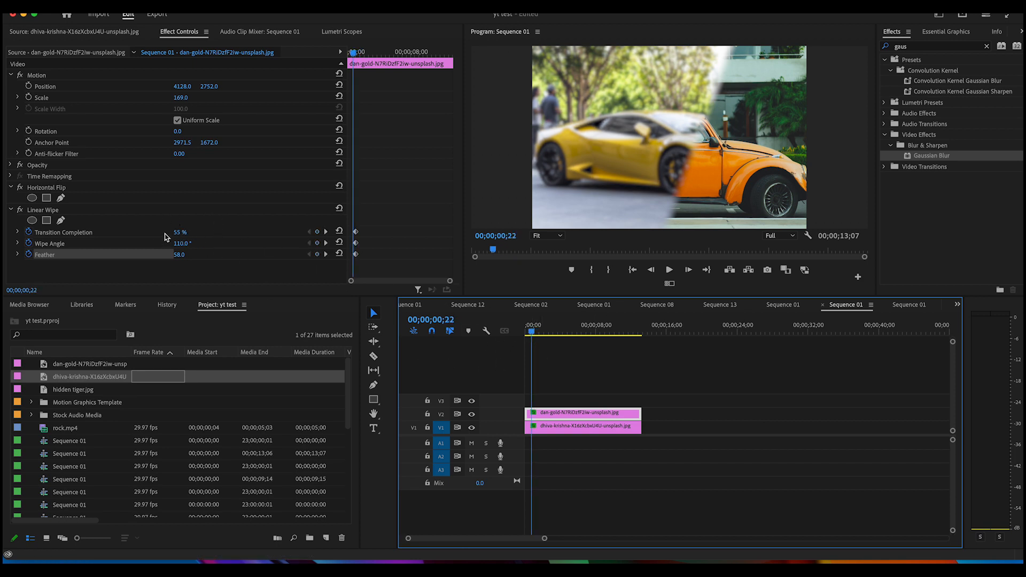
mouse_move(181, 233)
mouse_down()
mouse_move(155, 233)
mouse_move(178, 233)
mouse_move(166, 233)
mouse_up()
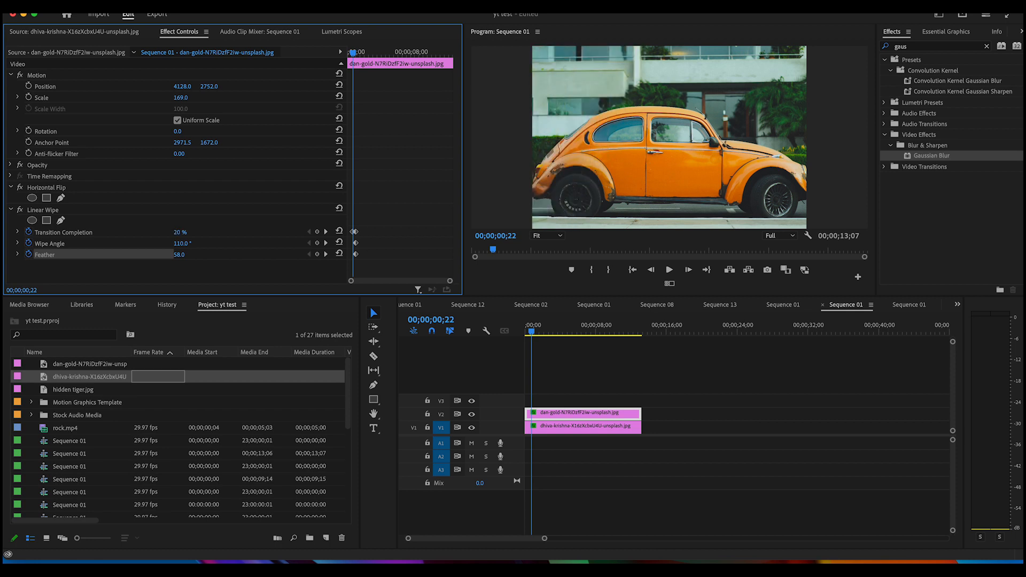
click(29, 232)
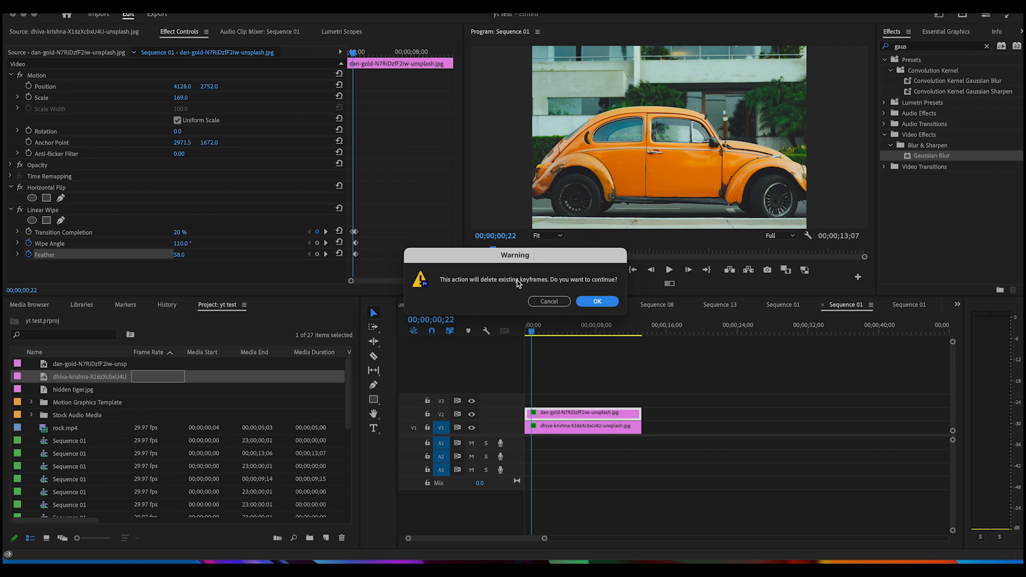
click(597, 302)
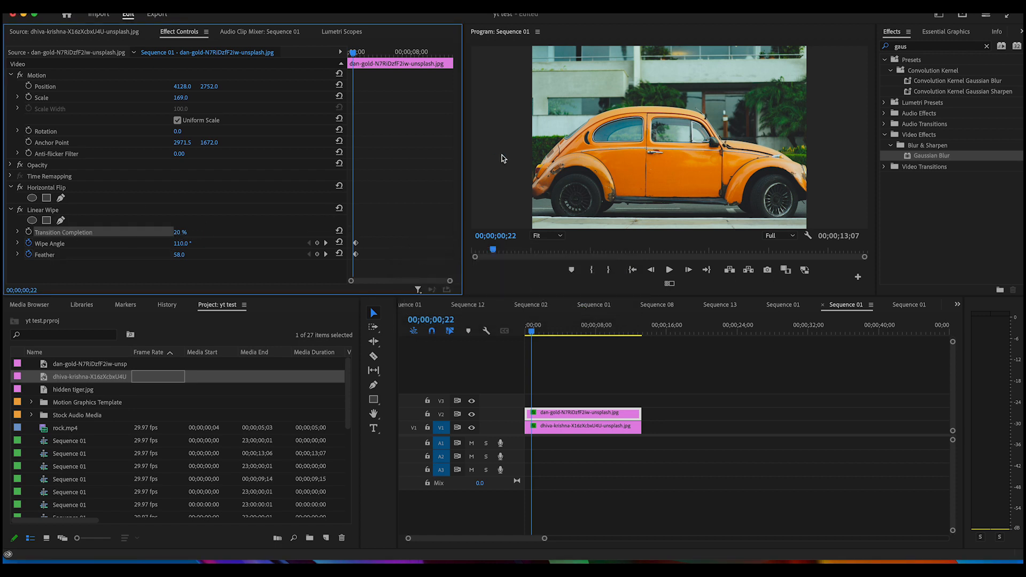
click(30, 232)
Keyframe the Beetle clip's Transition Completion at 77% at 00;00;04;12
drag(531, 335, 527, 334)
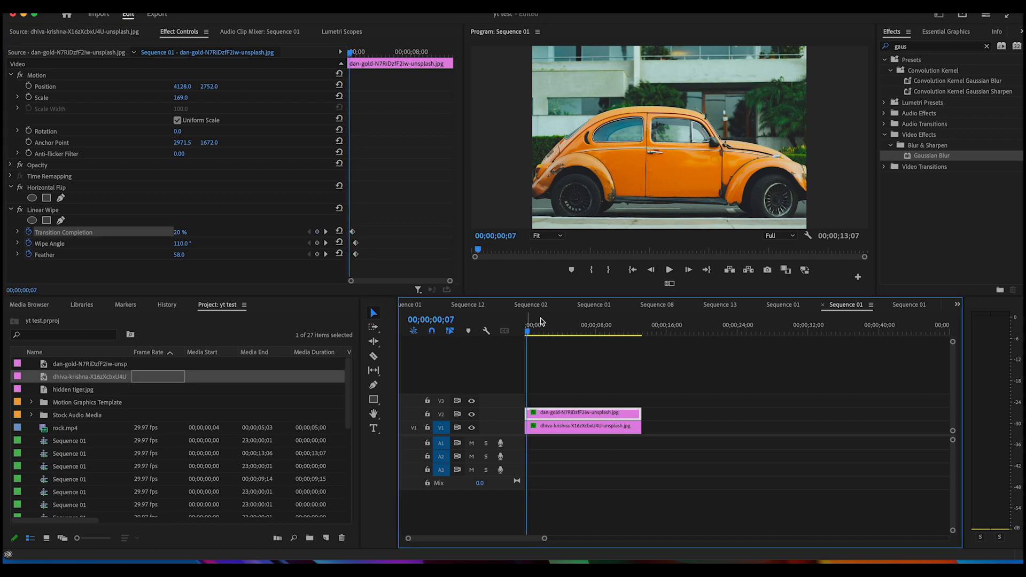
click(668, 271)
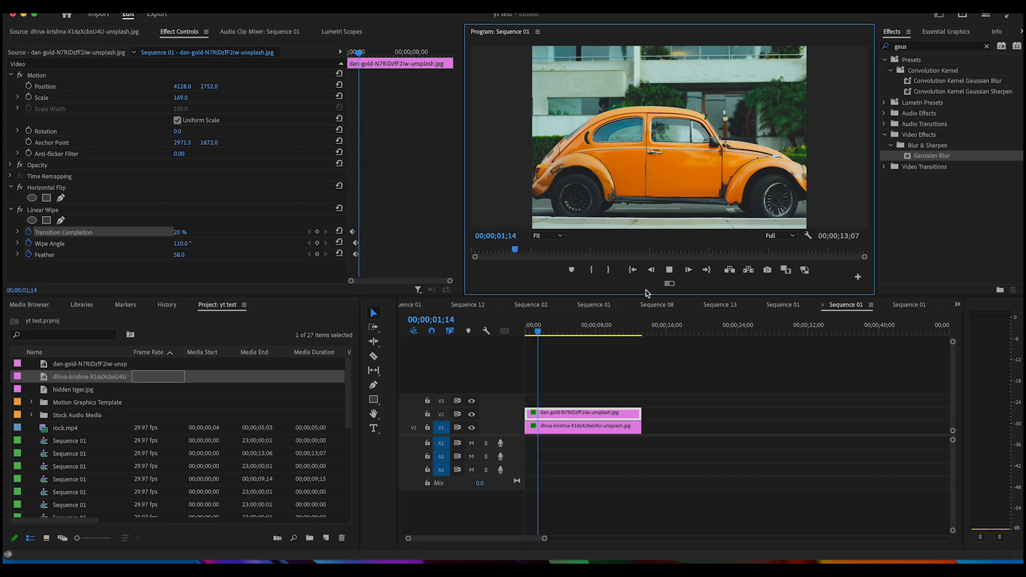
click(542, 338)
key(space)
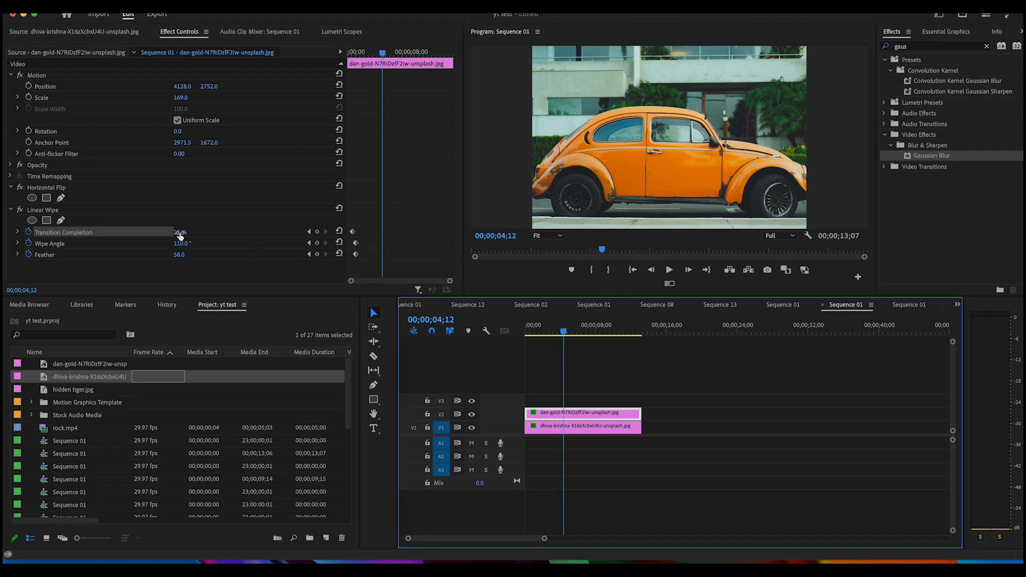
drag(179, 233, 210, 232)
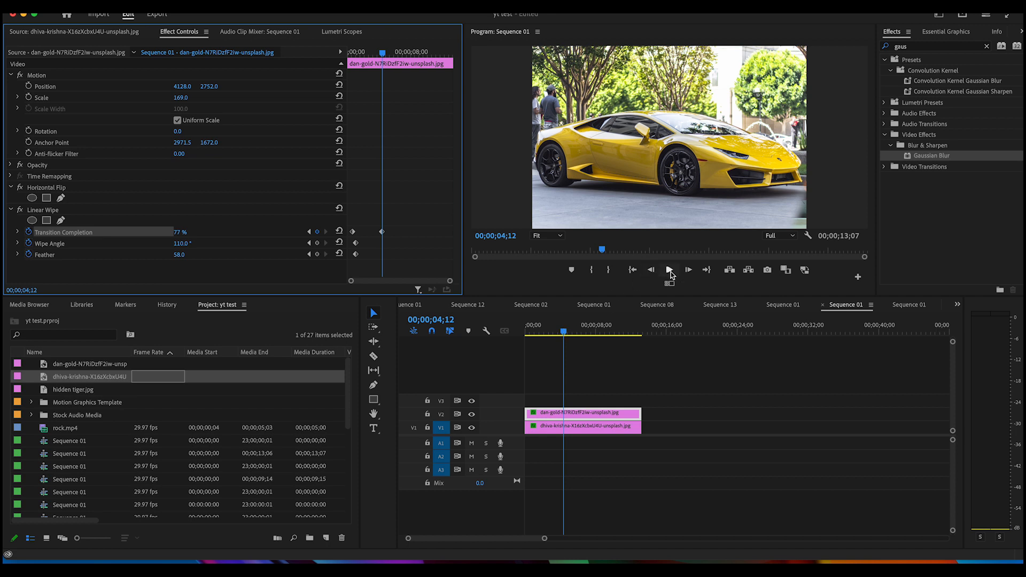
Play the sequence from its beginning to preview the animated Linear Wipe
click(556, 337)
key(Home)
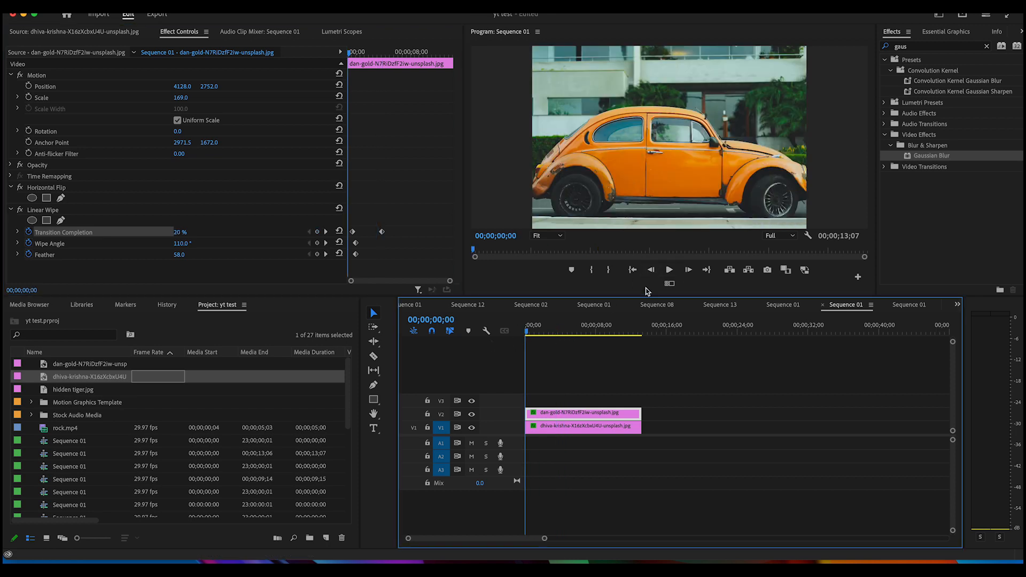
click(669, 270)
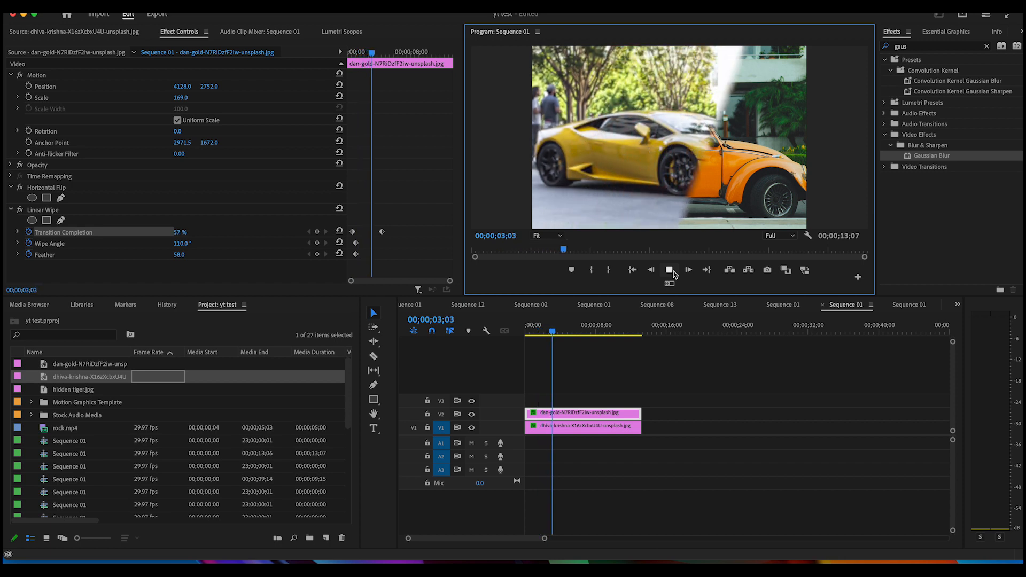
click(668, 270)
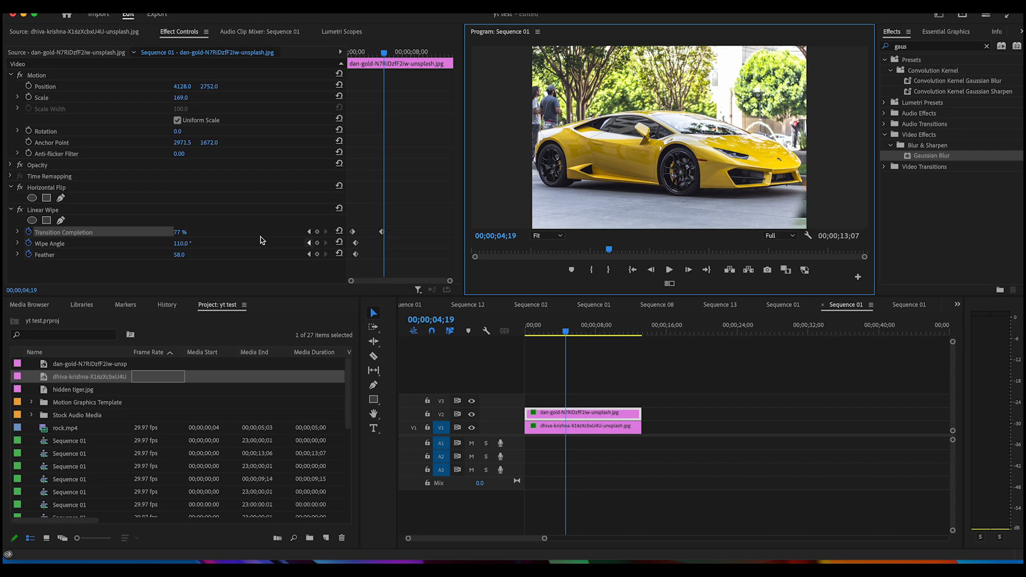
Speed up the wipe by moving the second Transition Completion keyframe closer to the first, and preview it from the beginning
drag(382, 236, 369, 236)
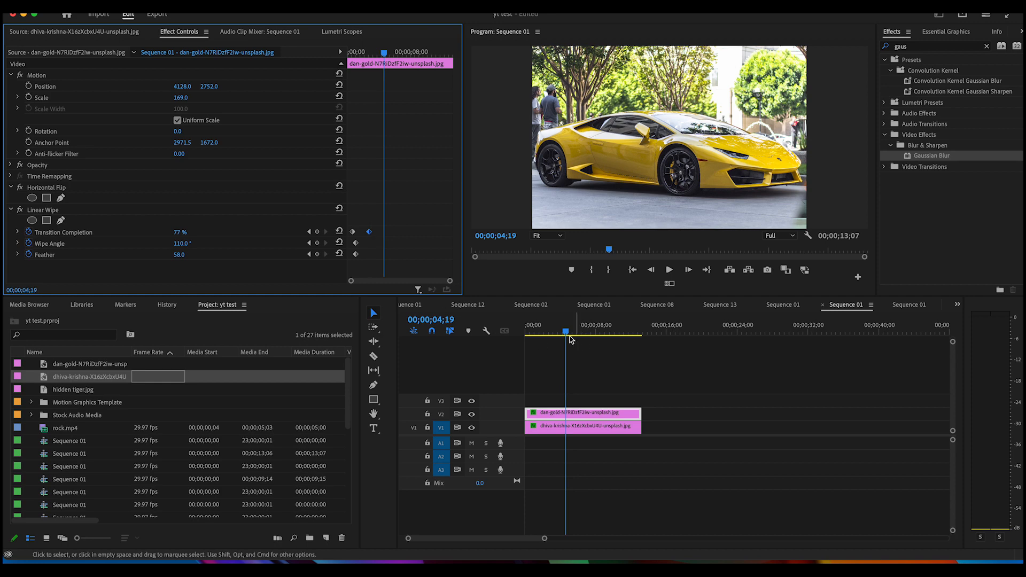
click(494, 349)
key(Home)
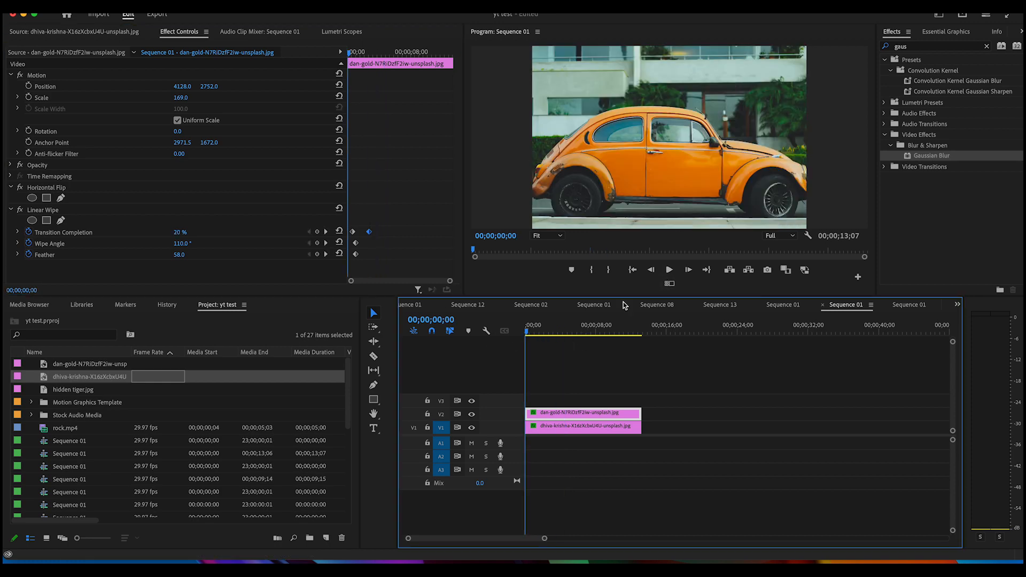
click(669, 271)
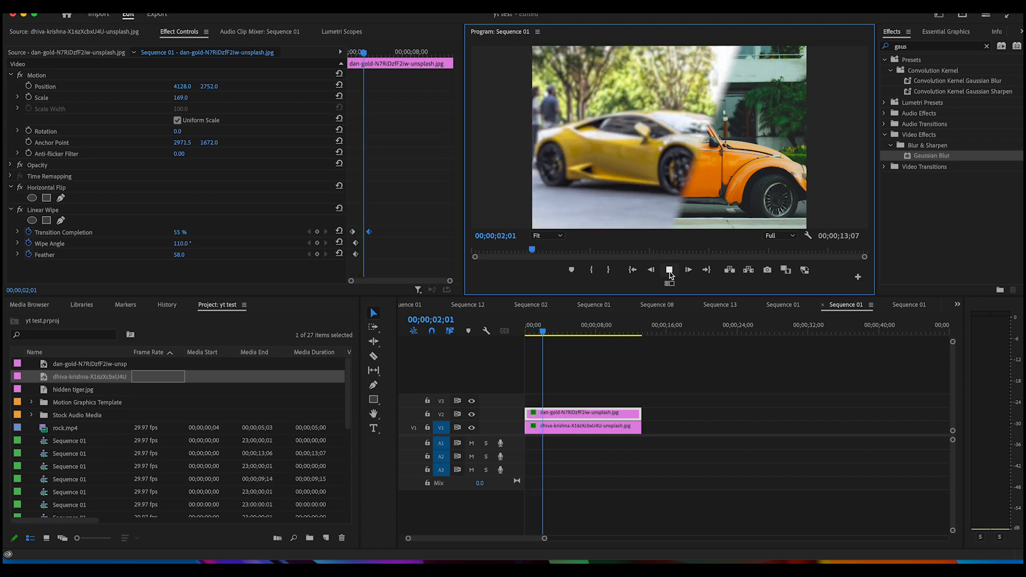
click(669, 270)
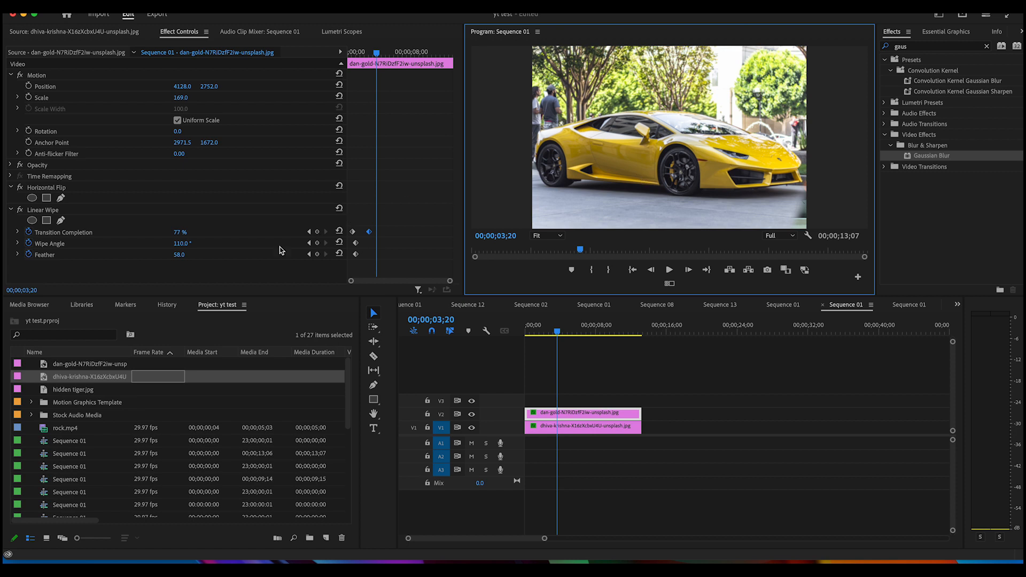
Nudge the second Transition Completion keyframe slightly earlier and replay the sequence to check the wipe's timing
click(369, 233)
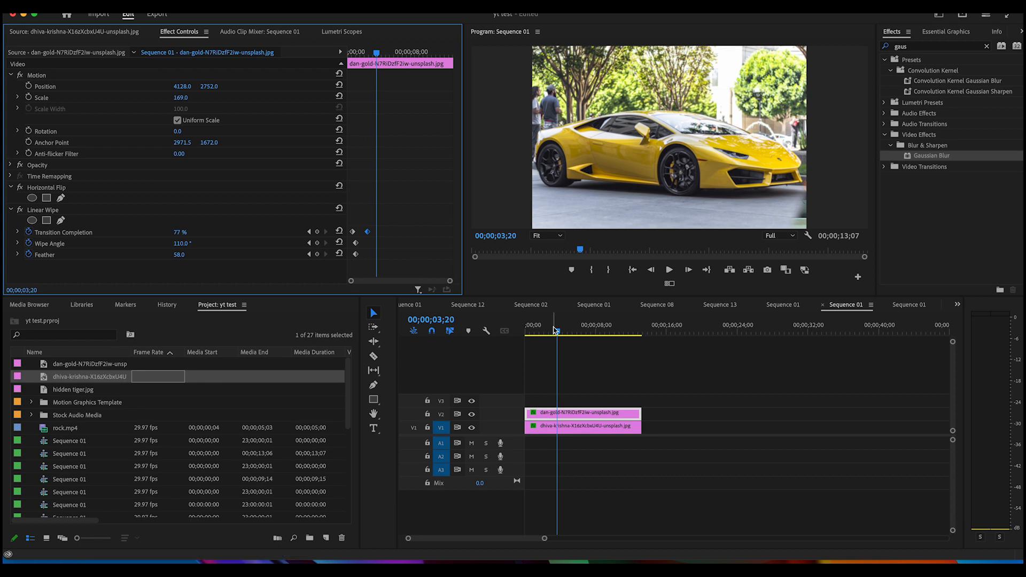
drag(560, 334, 512, 337)
click(669, 270)
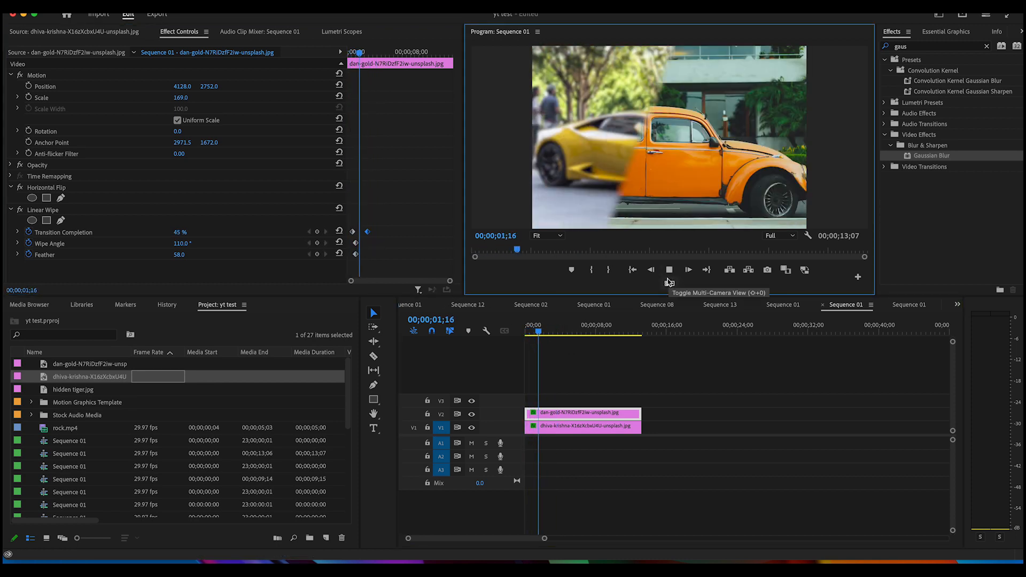
click(669, 270)
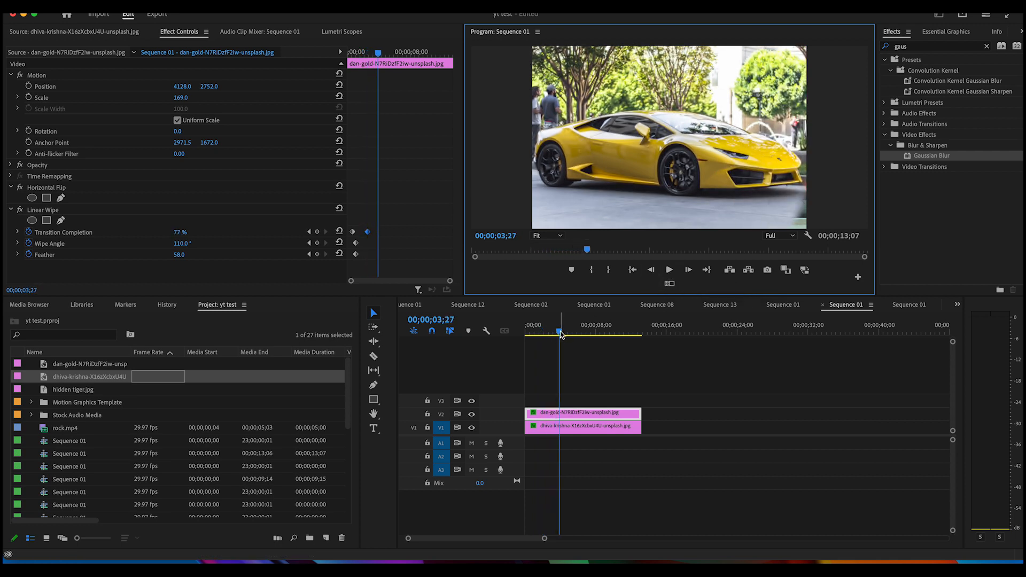
Play the sequence from its beginning and once more from 00;00;00;13 to review the finished wipe and blur transition
drag(561, 334, 526, 346)
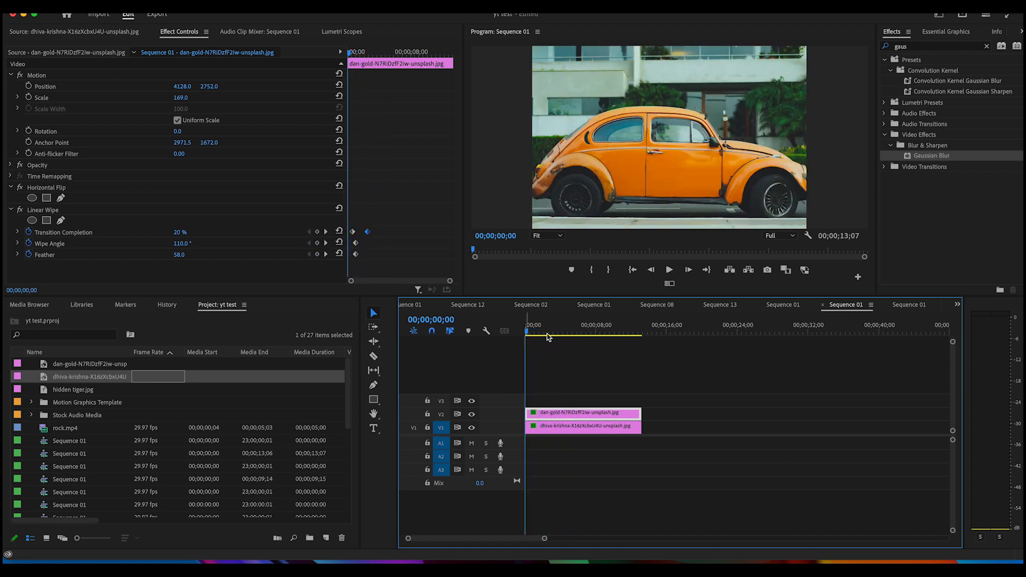
click(669, 270)
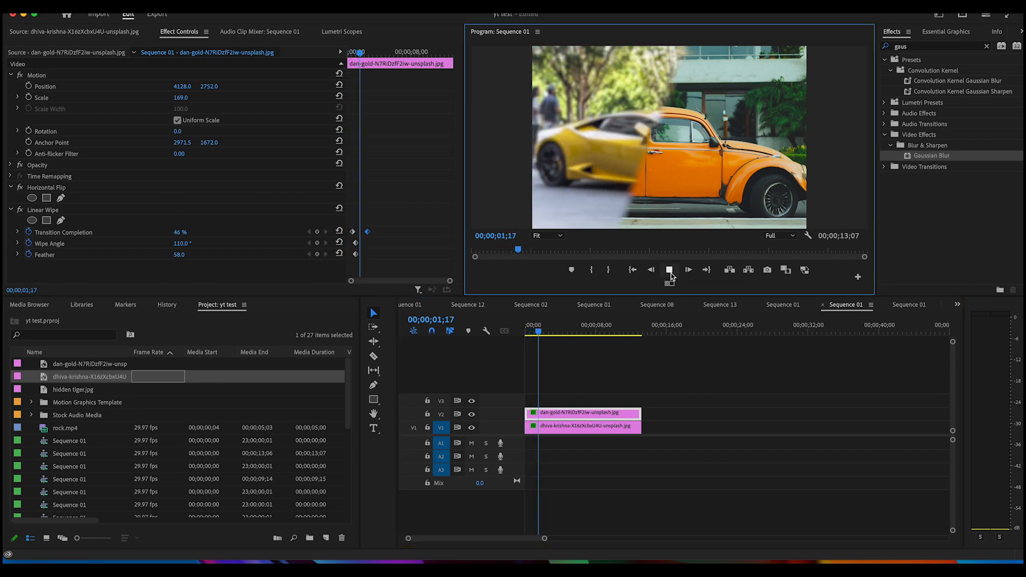
click(670, 273)
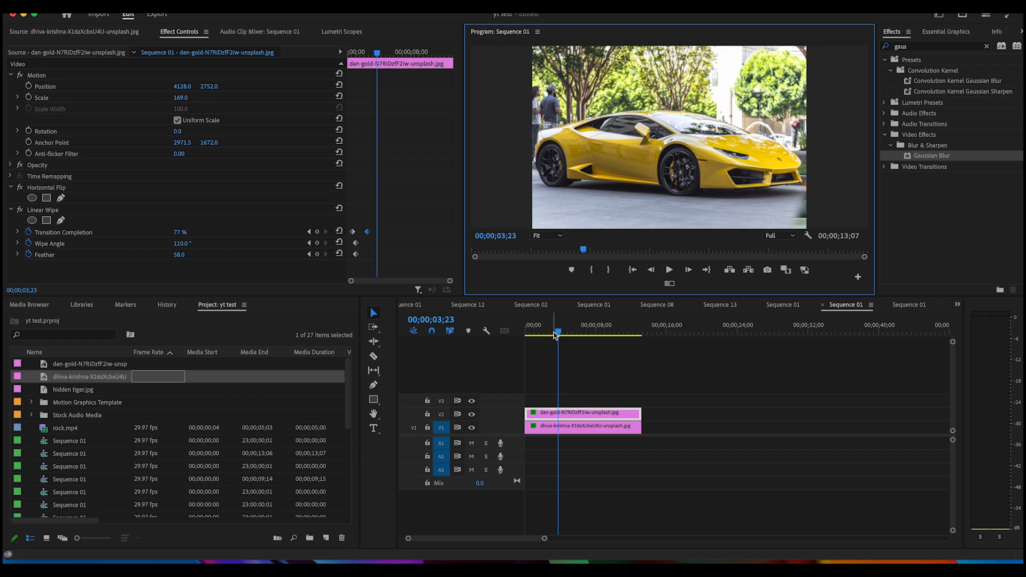
drag(559, 335, 529, 332)
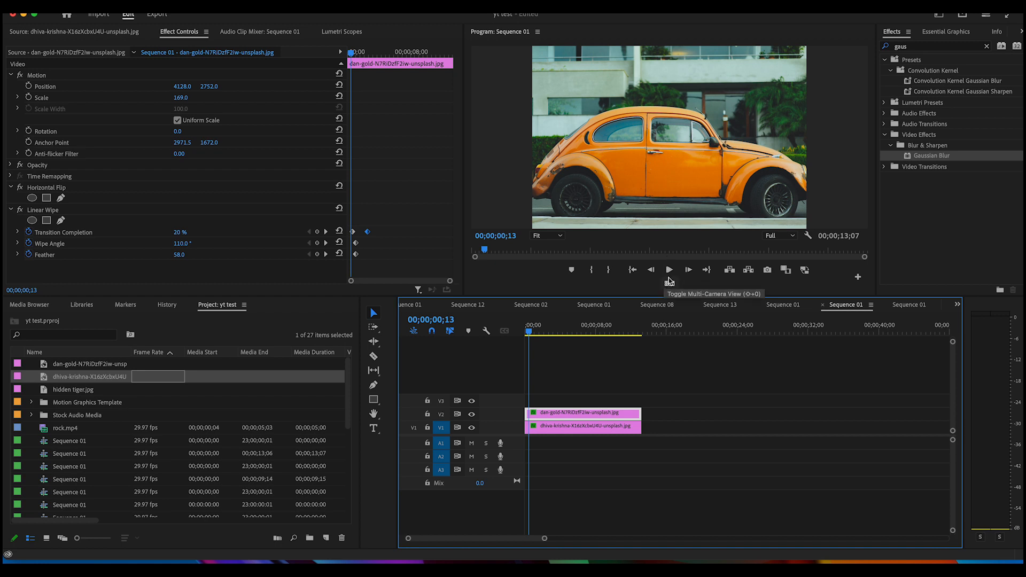
click(669, 271)
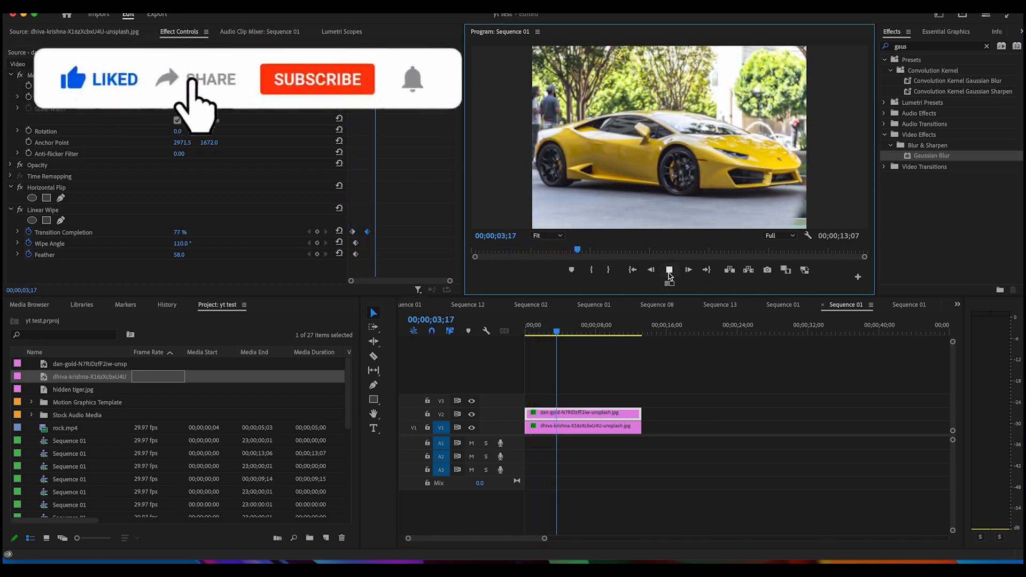
click(669, 271)
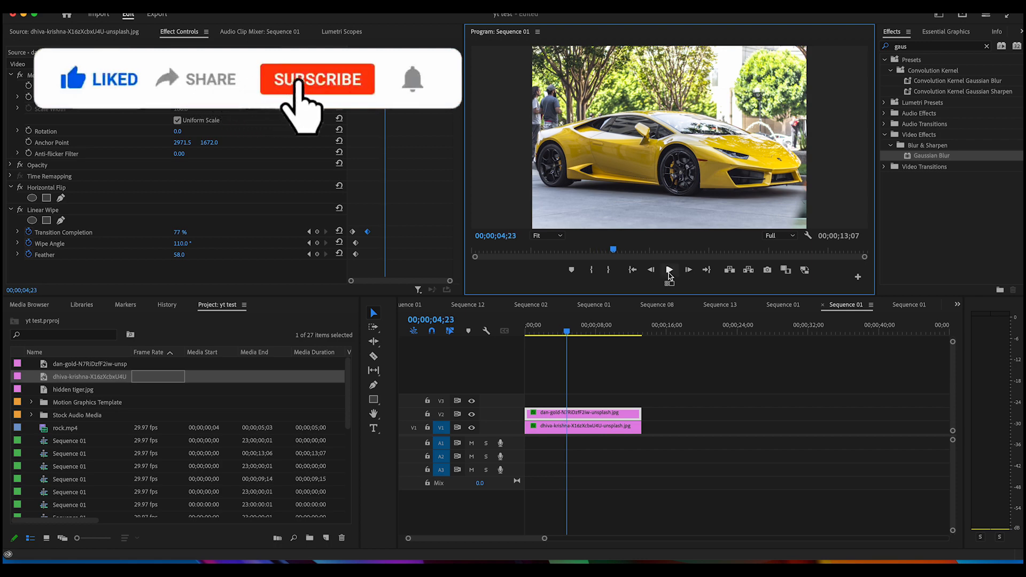